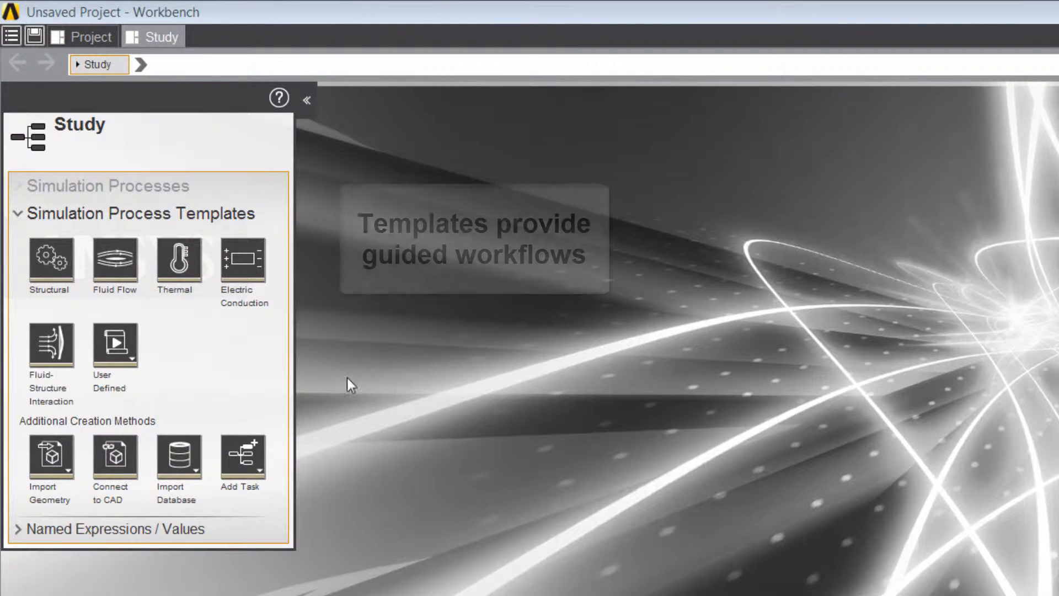
Create a Fluid Flow simulation process with thermal effects on the flow-volume heat exchanger geometry.
{"action": "left_click", "coordinate": [122, 265]}
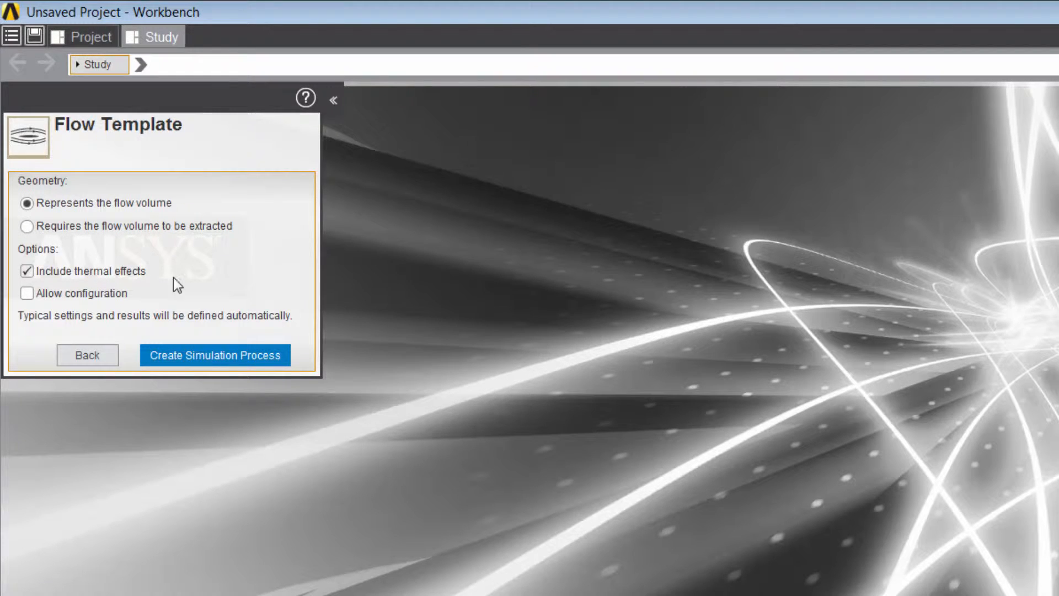
{"action": "left_click", "coordinate": [240, 355]}
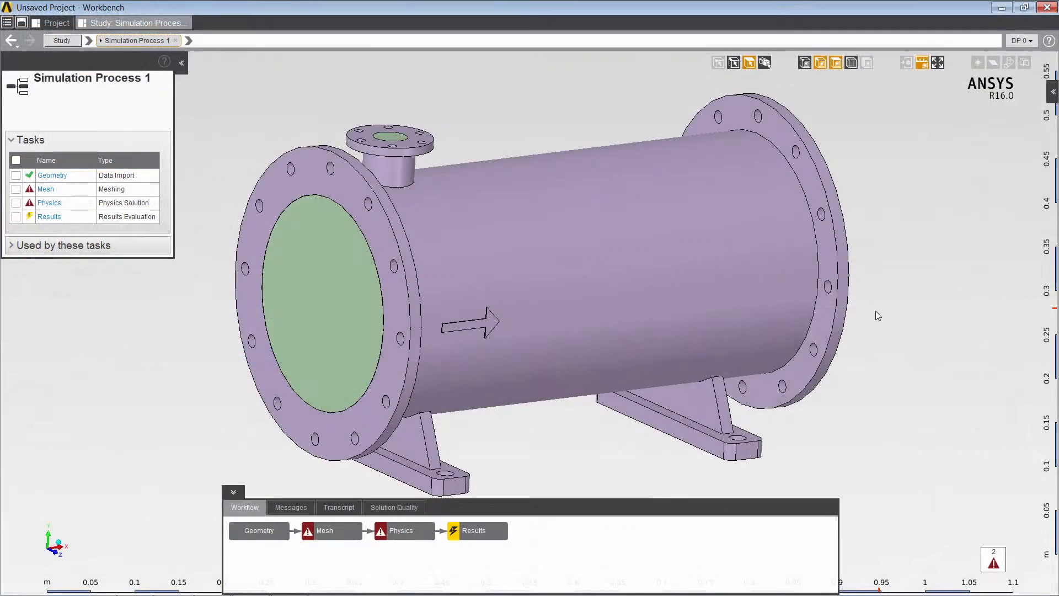
{"action": "mouse_move", "coordinate": [875, 310]}
{"action": "middle_mouse_down"}
{"action": "mouse_move", "coordinate": [977, 301]}
{"action": "mouse_move", "coordinate": [663, 311]}
{"action": "mouse_move", "coordinate": [857, 308]}
{"action": "middle_mouse_up"}
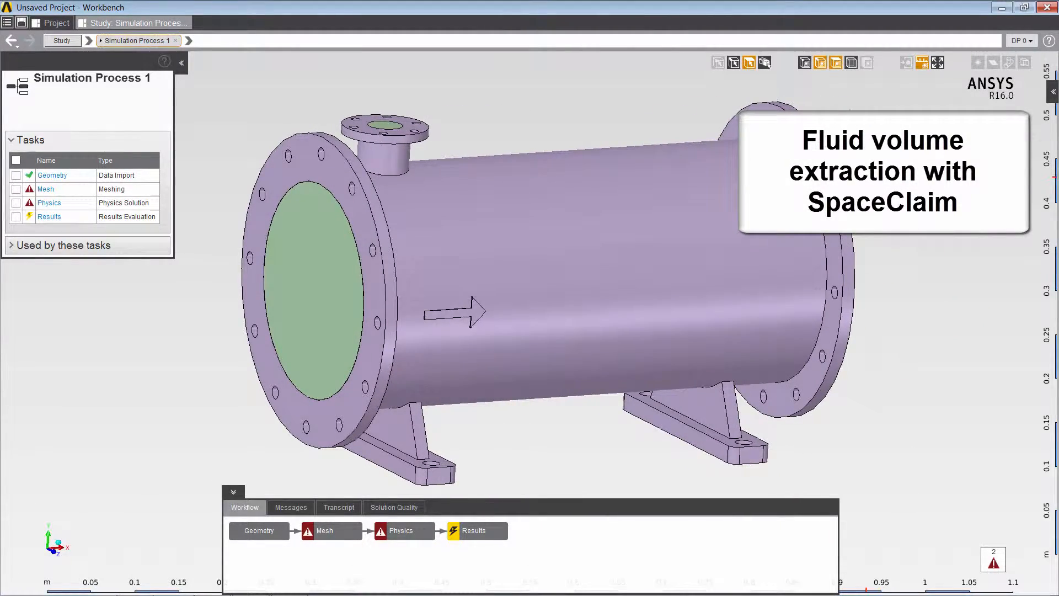
{"action": "left_click", "coordinate": [851, 63]}
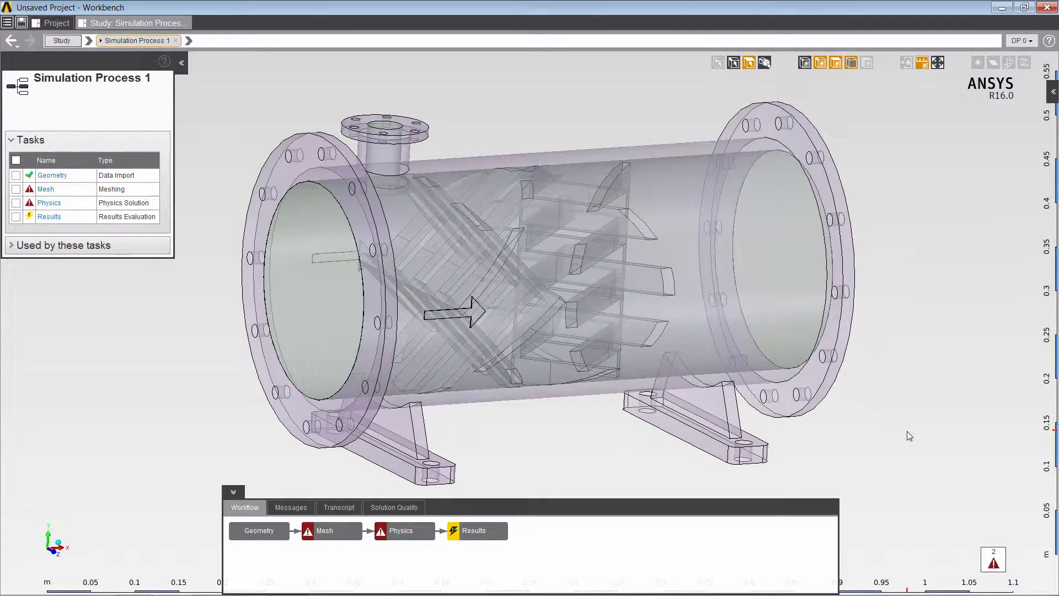
{"action": "middle_click_drag", "start_coordinate": [601, 429], "coordinate": [583, 441]}
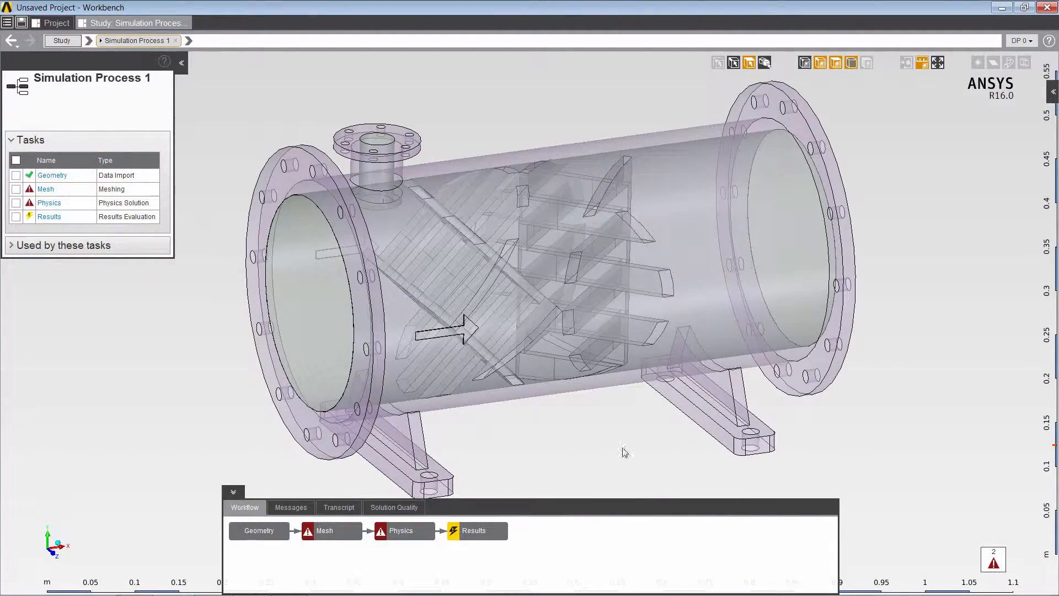
{"action": "left_click", "coordinate": [852, 63]}
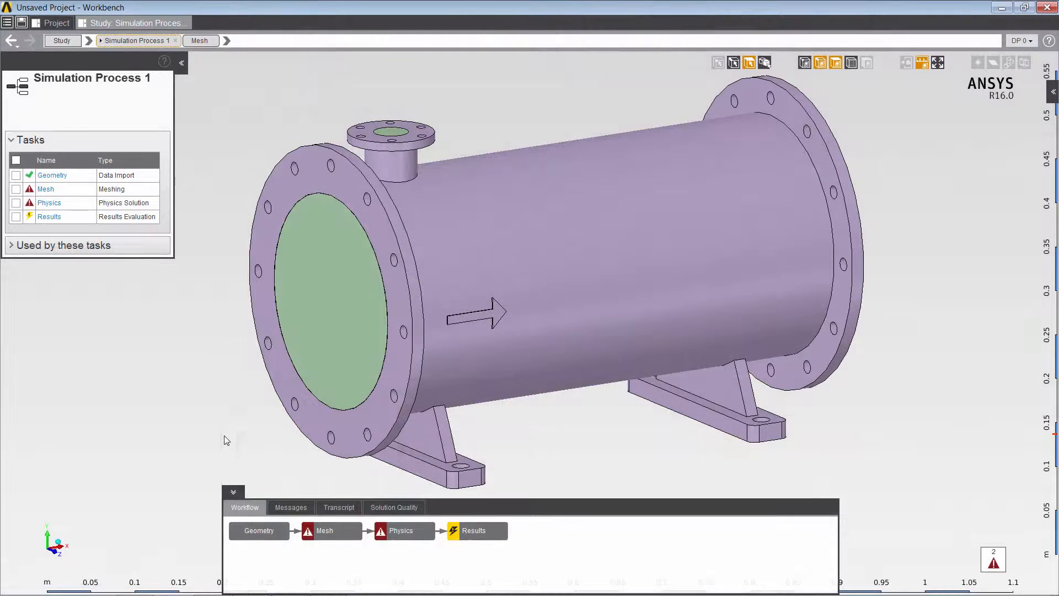
Open the flagged Inflation 1 mesh control and hide the outer pipe body.
{"action": "left_click", "coordinate": [340, 533]}
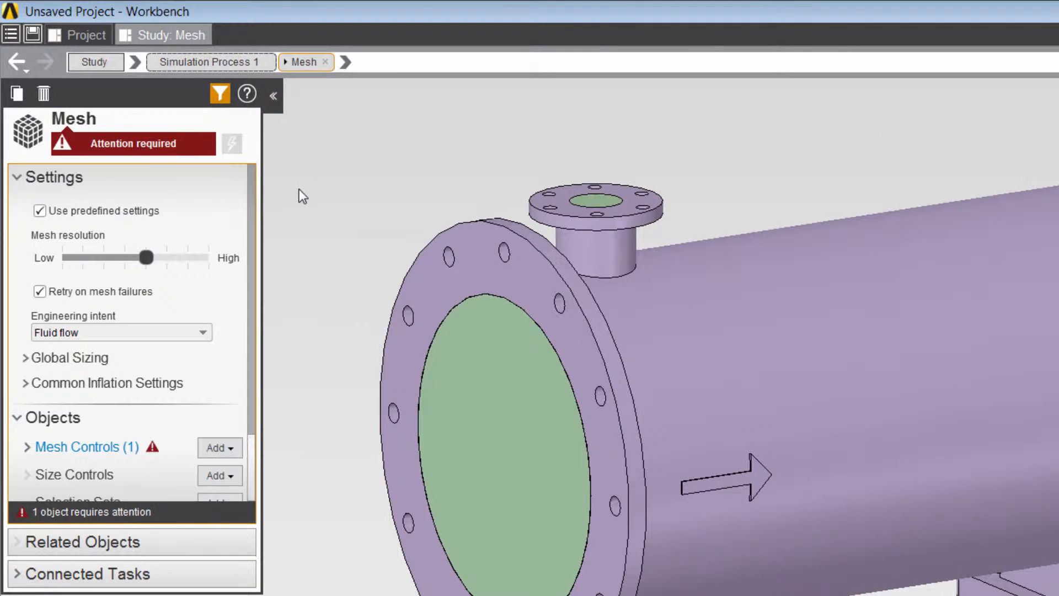
{"action": "right_click", "coordinate": [298, 186]}
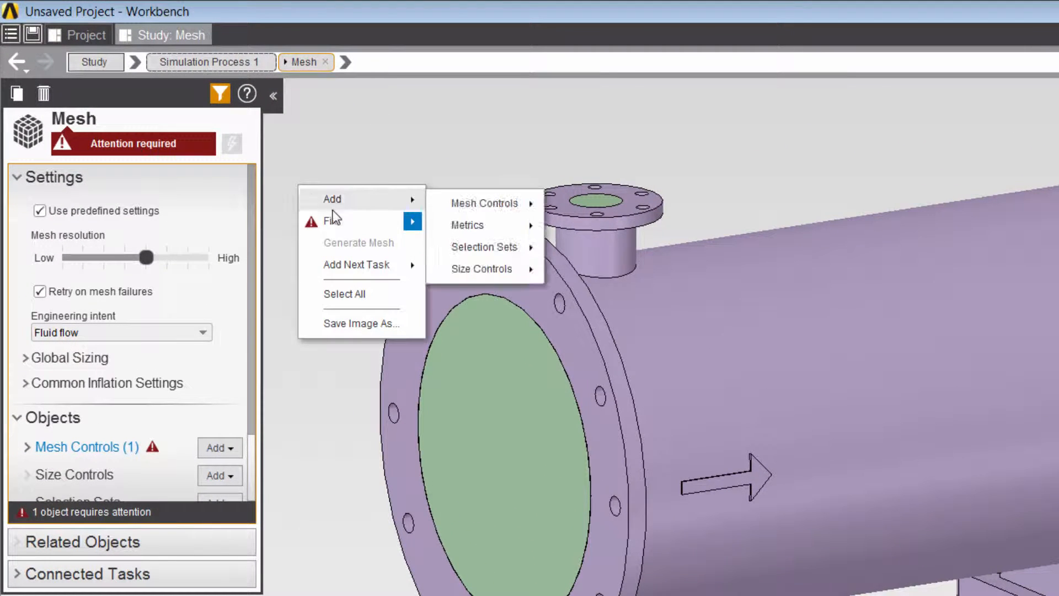
{"action": "mouse_move", "coordinate": [343, 221]}
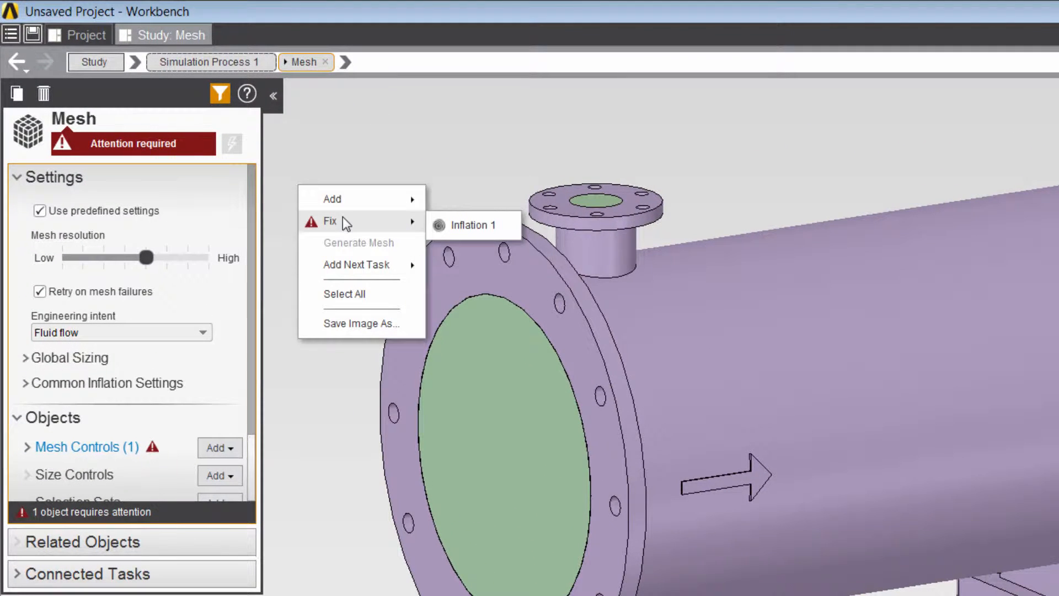
{"action": "left_click", "coordinate": [467, 225]}
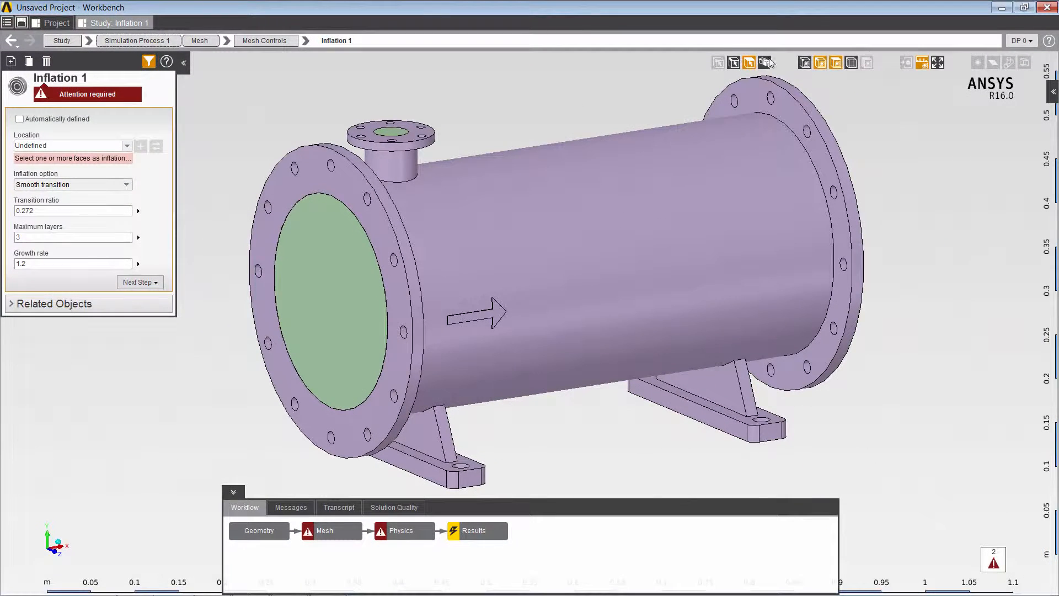
{"action": "left_click", "coordinate": [766, 62]}
{"action": "left_click", "coordinate": [652, 207]}
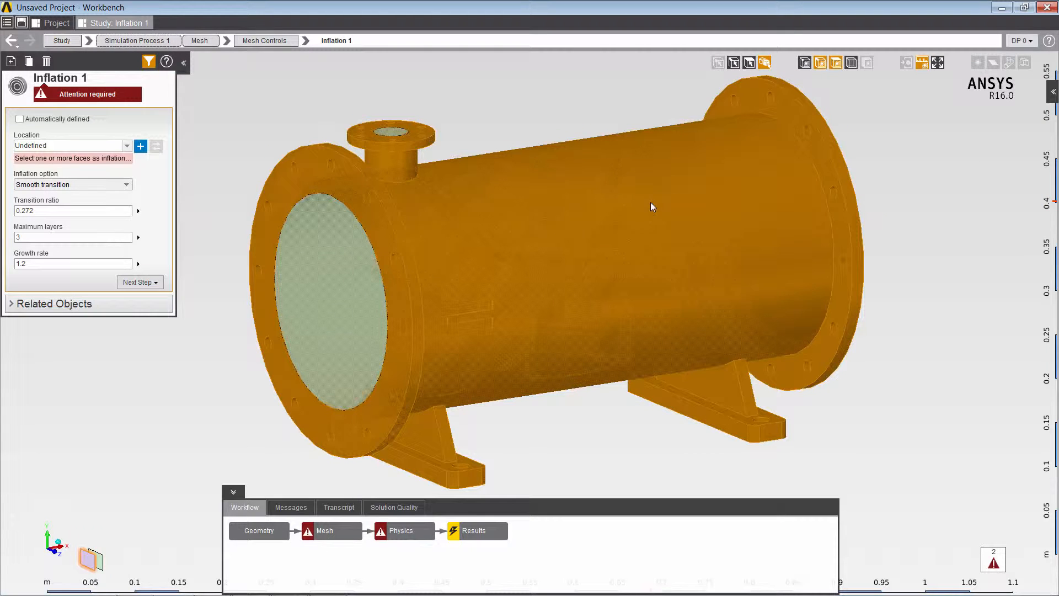
{"action": "right_click", "coordinate": [651, 206]}
{"action": "left_click", "coordinate": [676, 293]}
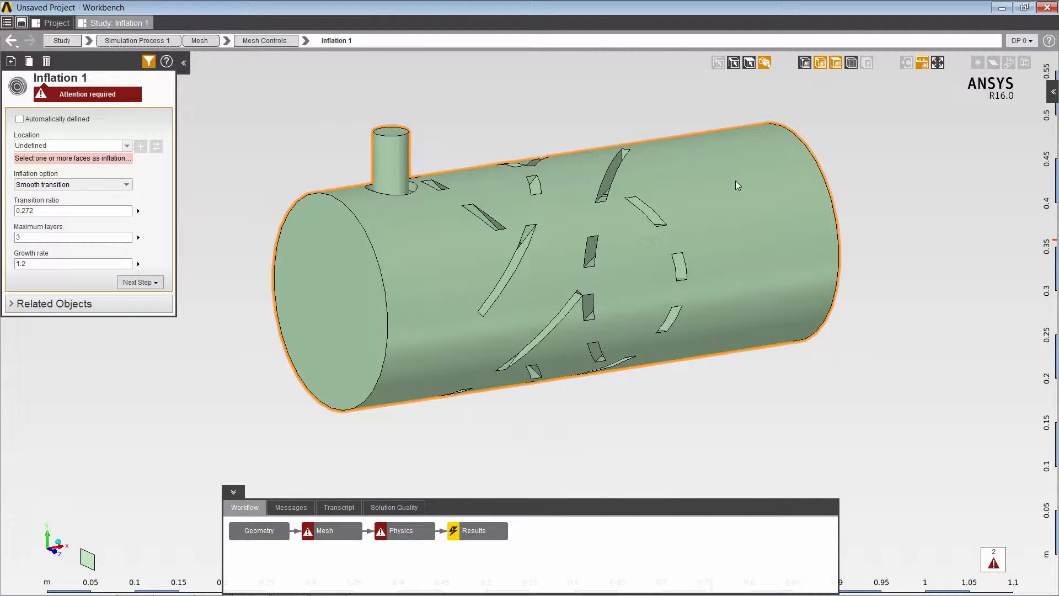
Set Inflation 1's location to the 157 fluid faces, excluding both cylinder end caps and the small pipe's top.
{"action": "left_click", "coordinate": [749, 62]}
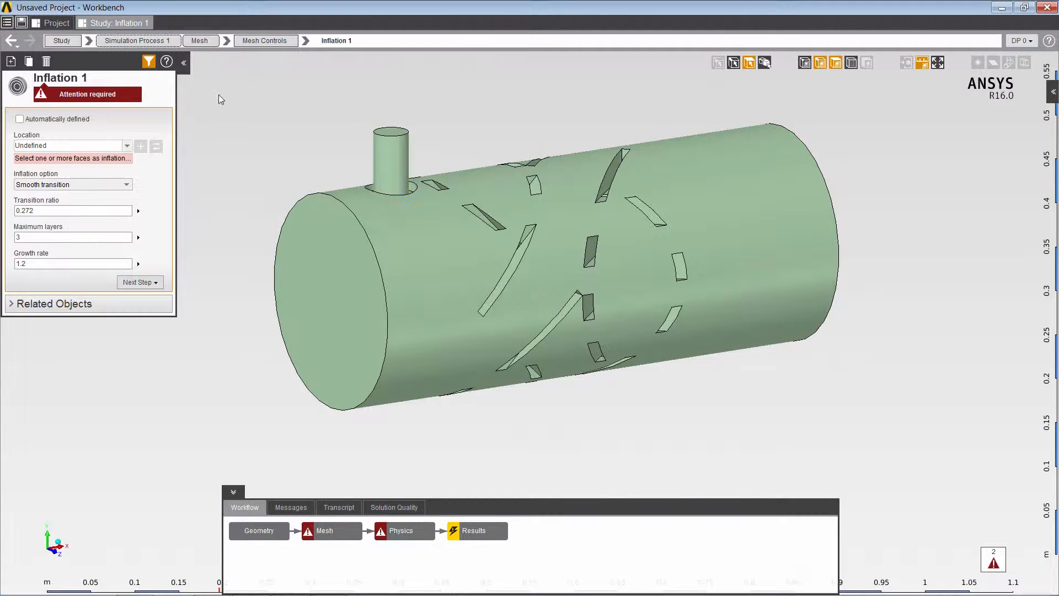
{"action": "left_click_drag", "start_coordinate": [219, 94], "coordinate": [895, 428]}
{"action": "left_click", "coordinate": [339, 306]}
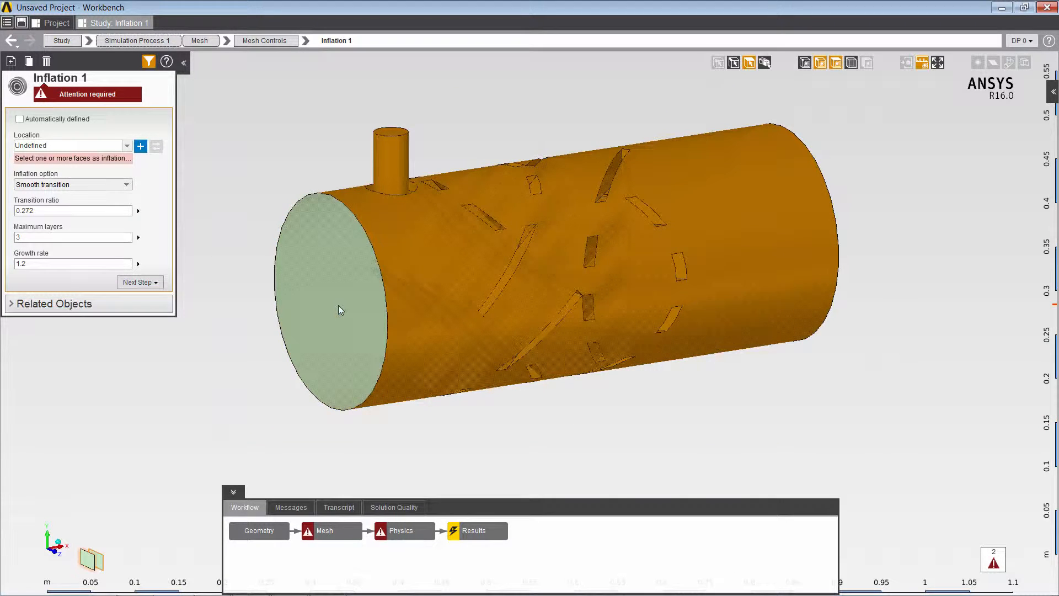
{"action": "left_click", "coordinate": [391, 132], "text": "ctrl"}
{"action": "middle_click_drag", "start_coordinate": [654, 287], "coordinate": [880, 234]}
{"action": "left_click", "coordinate": [879, 234], "text": "ctrl"}
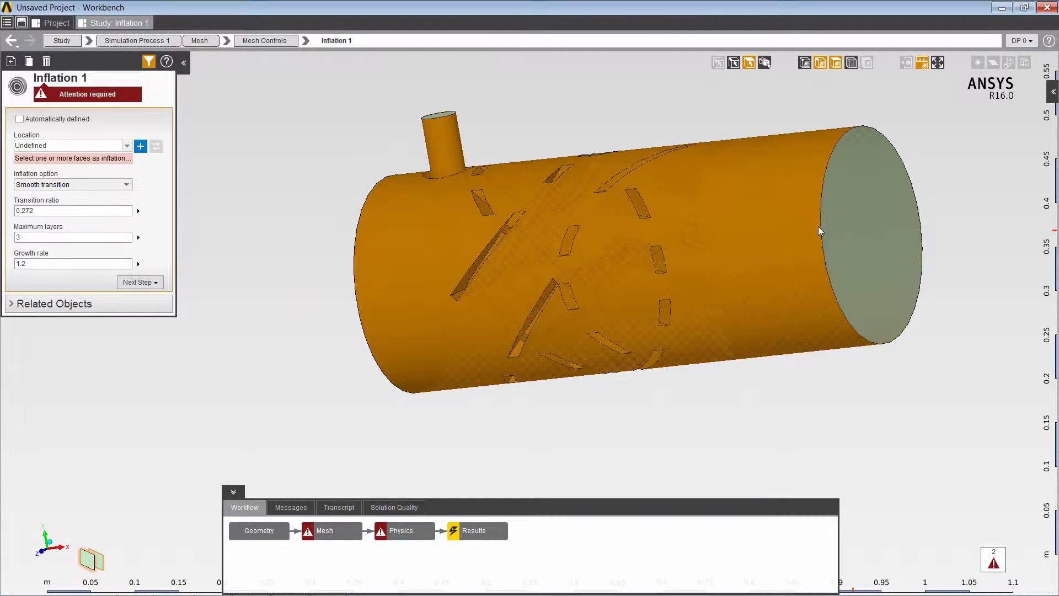
{"action": "left_click", "coordinate": [141, 146]}
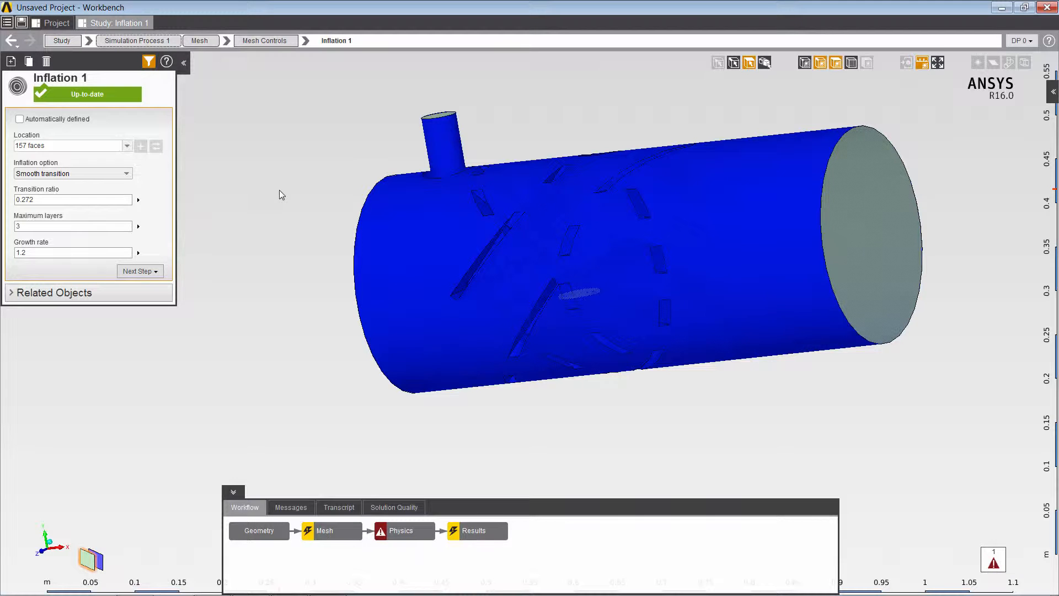
{"action": "middle_click_drag", "start_coordinate": [279, 190], "coordinate": [374, 194]}
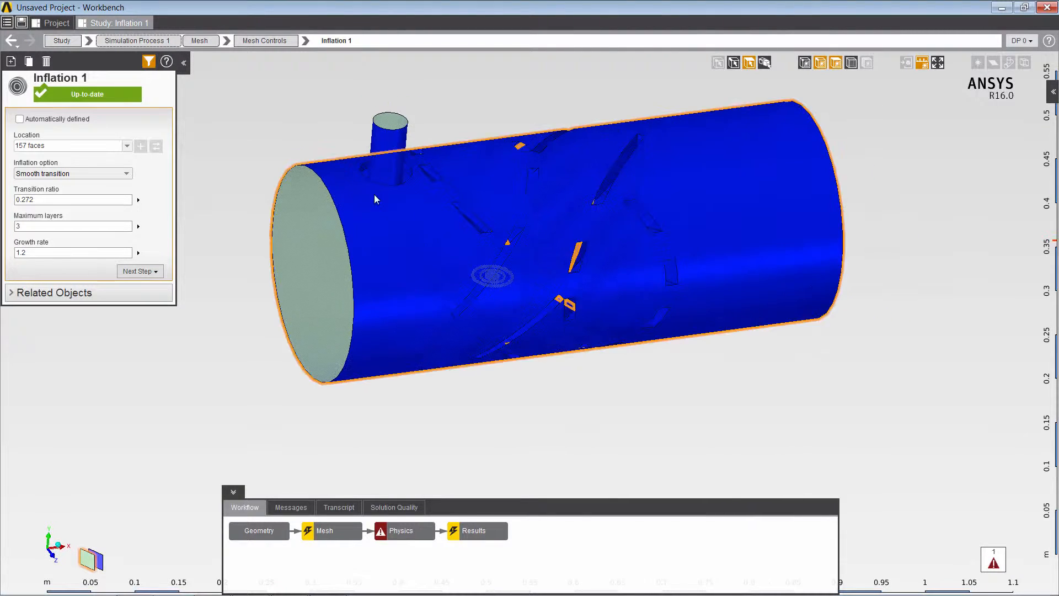
{"action": "left_click", "coordinate": [203, 45]}
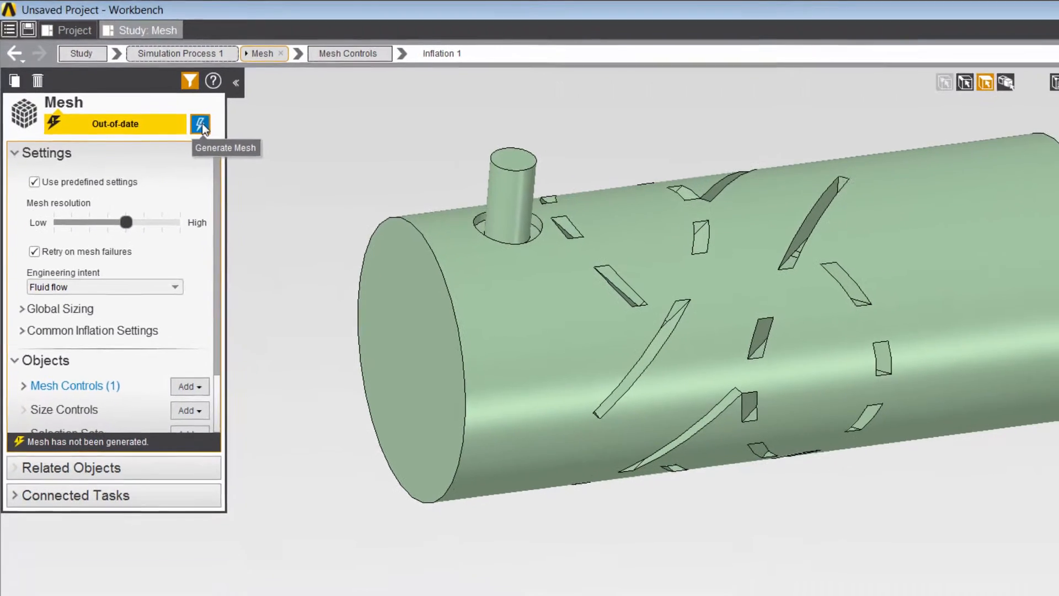
Generate the mesh and inspect its inflation layers along the walls and around the small pipe.
{"action": "left_click", "coordinate": [202, 124]}
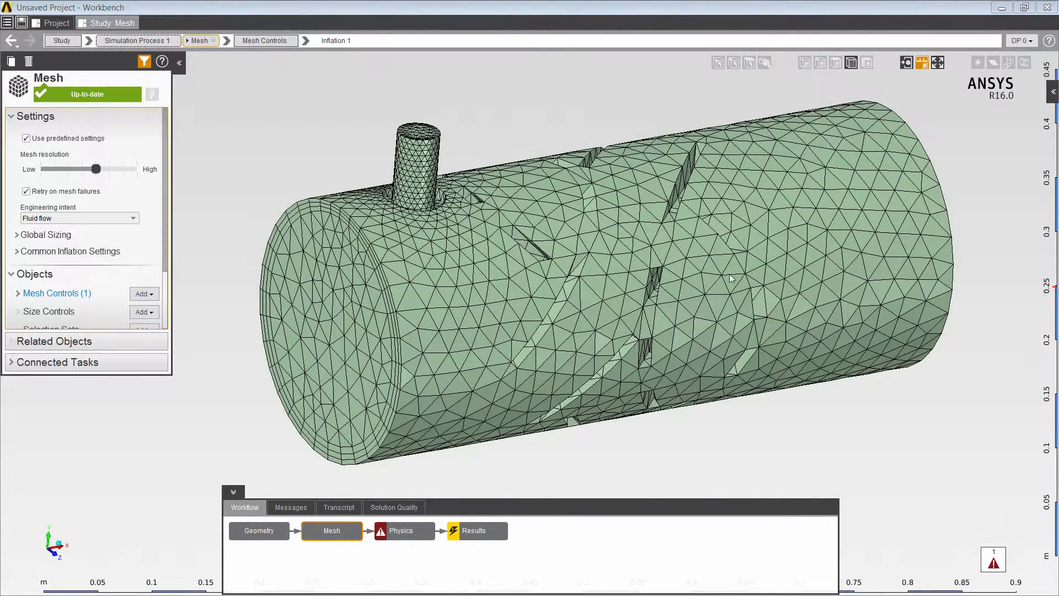
{"action": "mouse_move", "coordinate": [751, 272]}
{"action": "middle_mouse_down"}
{"action": "mouse_move", "coordinate": [683, 270]}
{"action": "mouse_move", "coordinate": [810, 267]}
{"action": "mouse_move", "coordinate": [800, 251]}
{"action": "mouse_move", "coordinate": [809, 316]}
{"action": "mouse_move", "coordinate": [795, 375]}
{"action": "middle_mouse_up"}
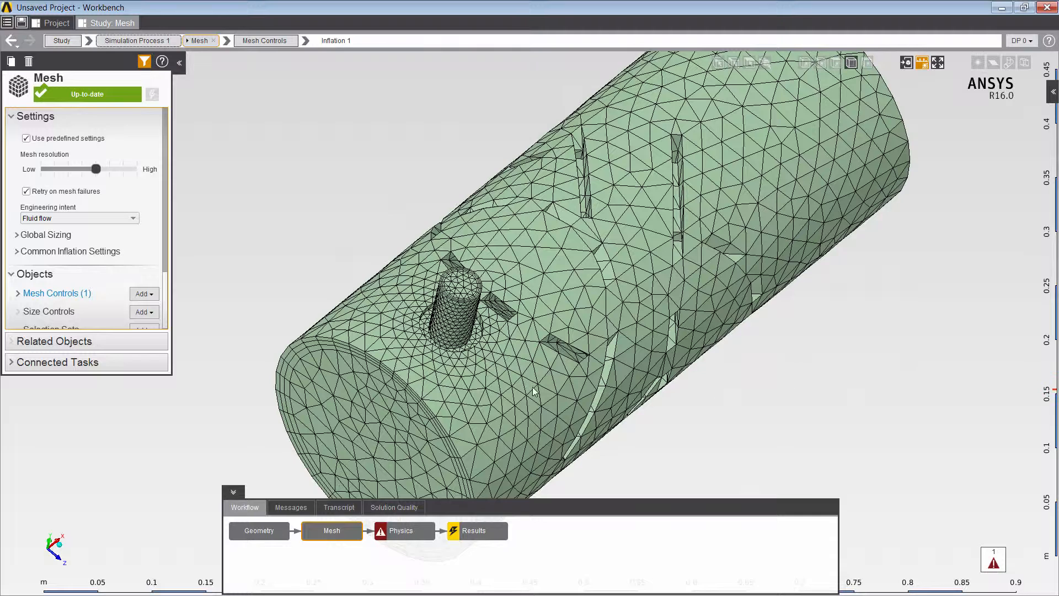
{"action": "right_click_drag", "start_coordinate": [313, 222], "coordinate": [569, 419]}
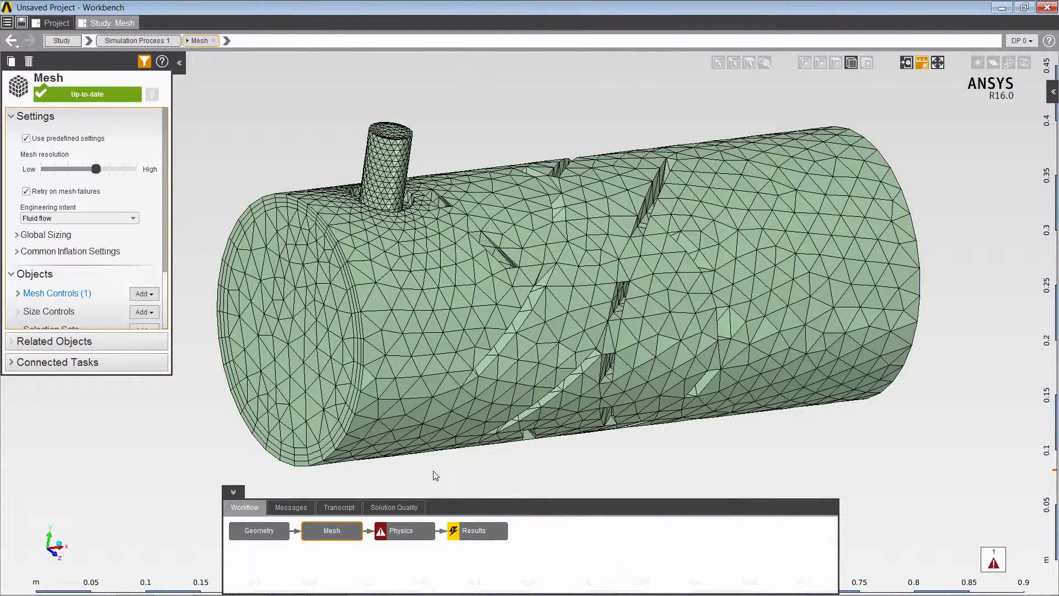
Remove the outer solid volume from the physics region's location.
{"action": "left_click", "coordinate": [395, 537]}
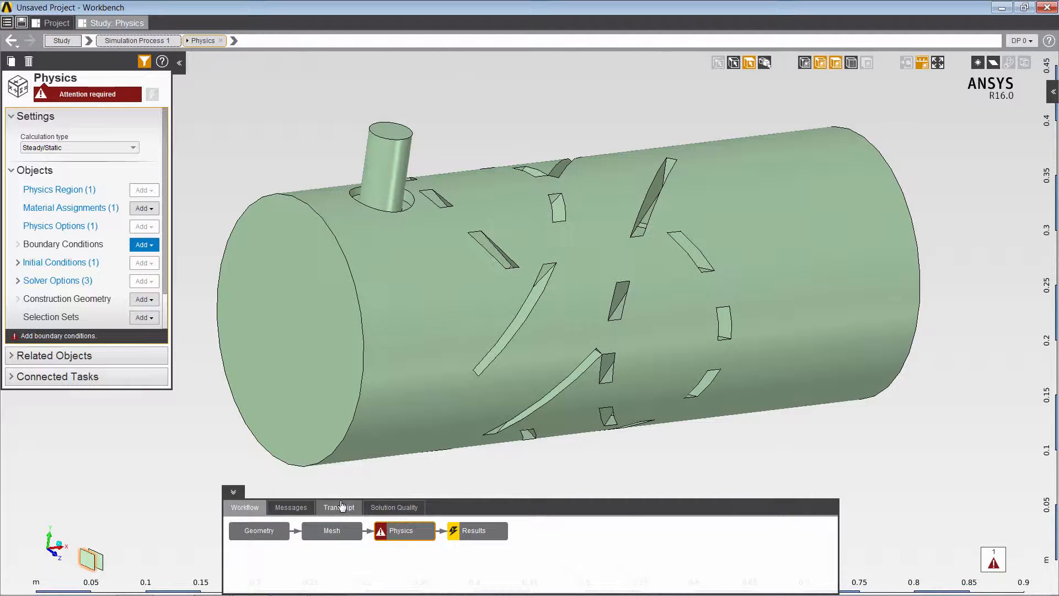
{"action": "left_click", "coordinate": [59, 189]}
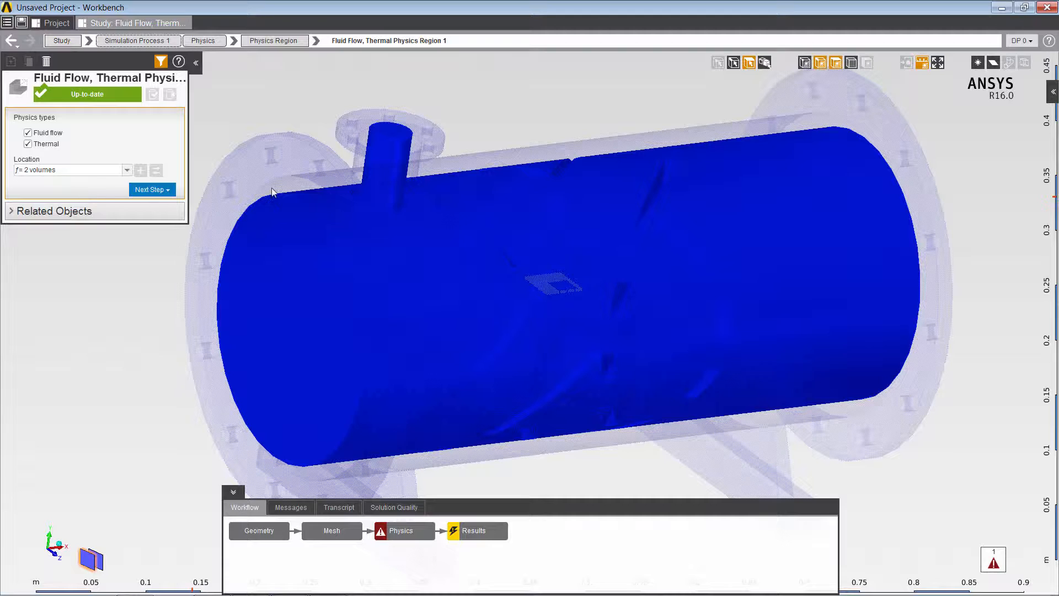
{"action": "left_click", "coordinate": [765, 63]}
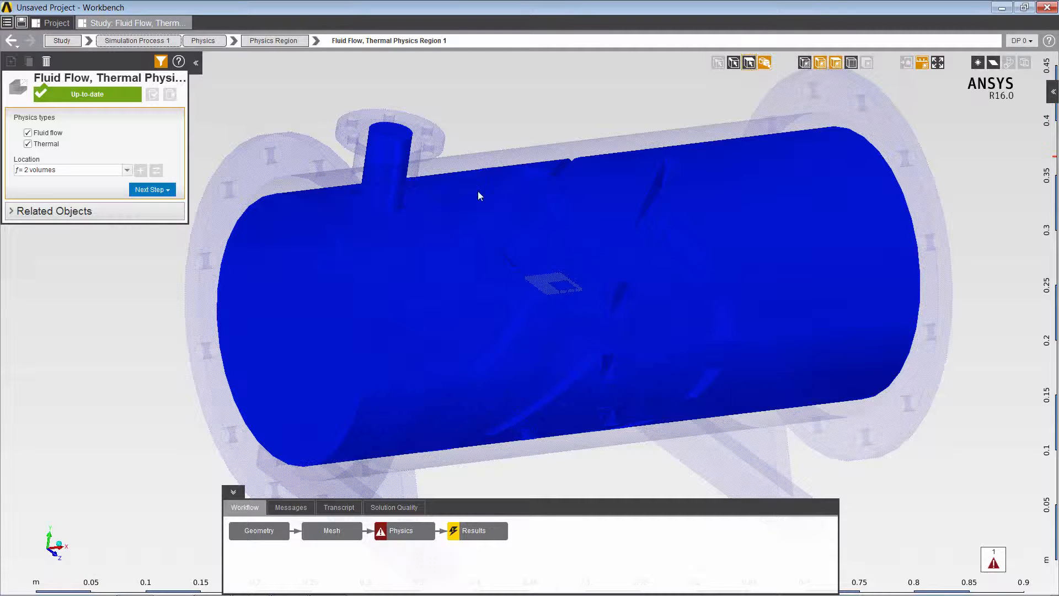
{"action": "left_click", "coordinate": [291, 313]}
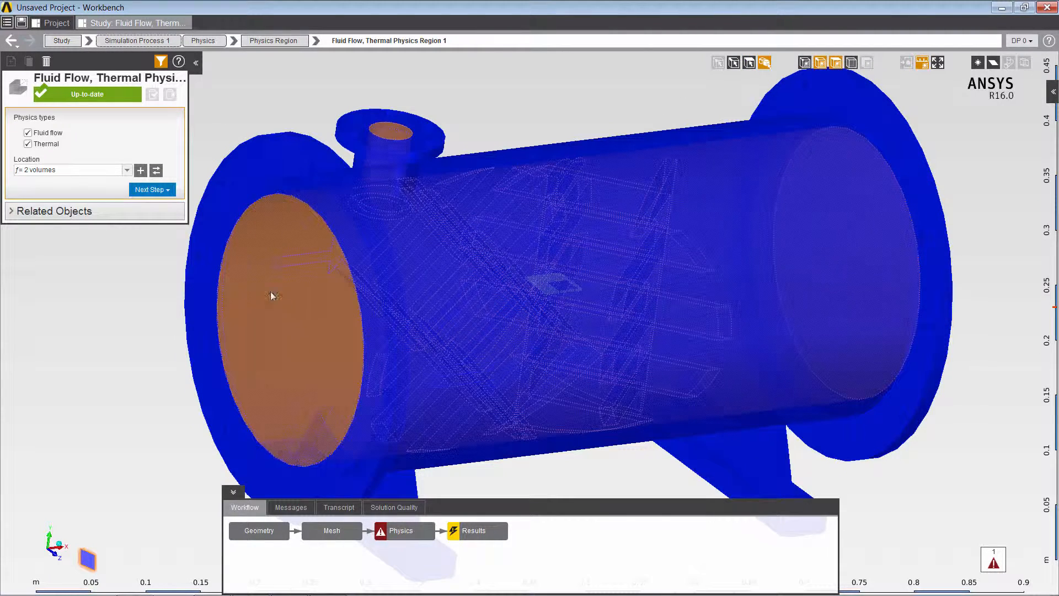
{"action": "left_click", "coordinate": [157, 170]}
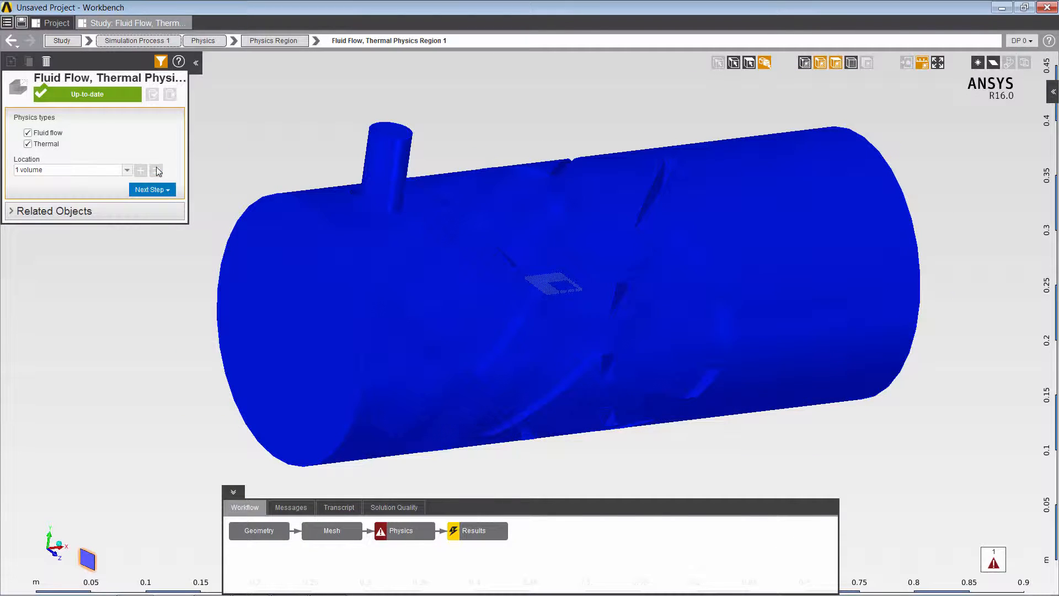
{"action": "left_click", "coordinate": [203, 44]}
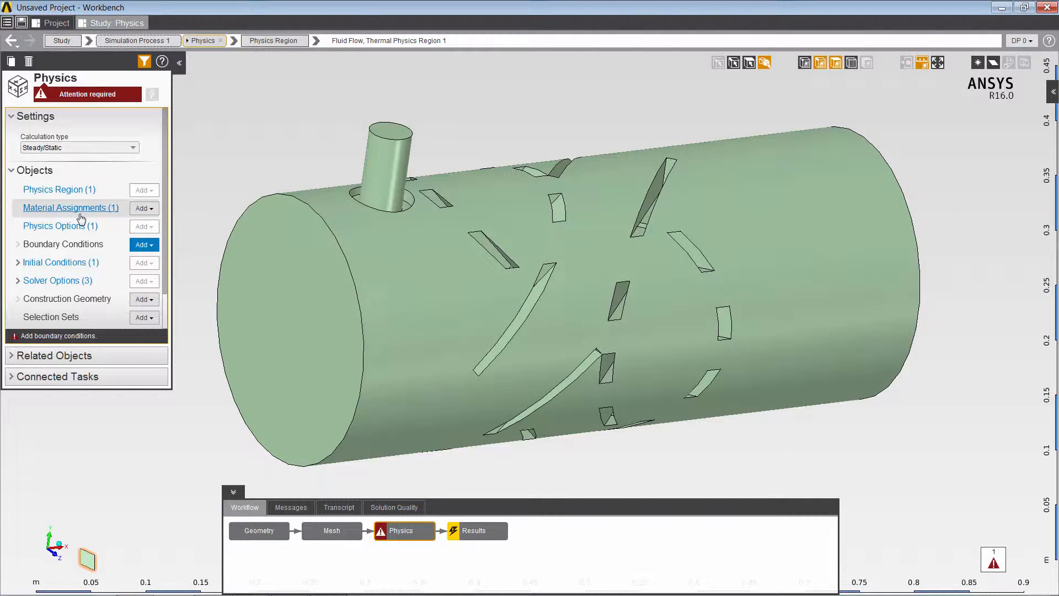
Replace Air with Water (Material Samples) as the fluid material and view its properties.
{"action": "left_click", "coordinate": [81, 214]}
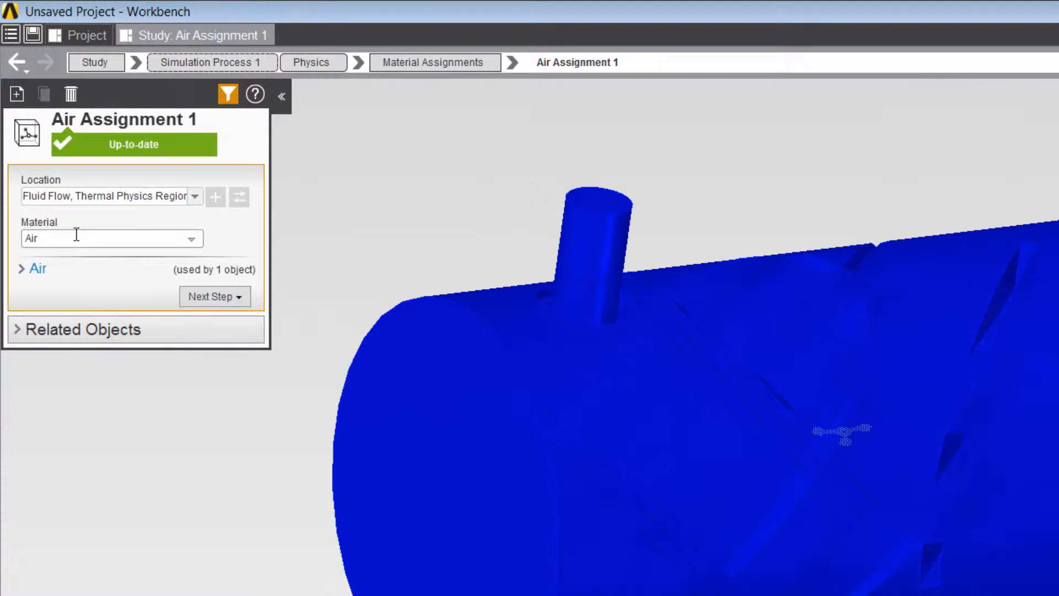
{"action": "left_click", "coordinate": [77, 235]}
{"action": "type", "text": "water"}
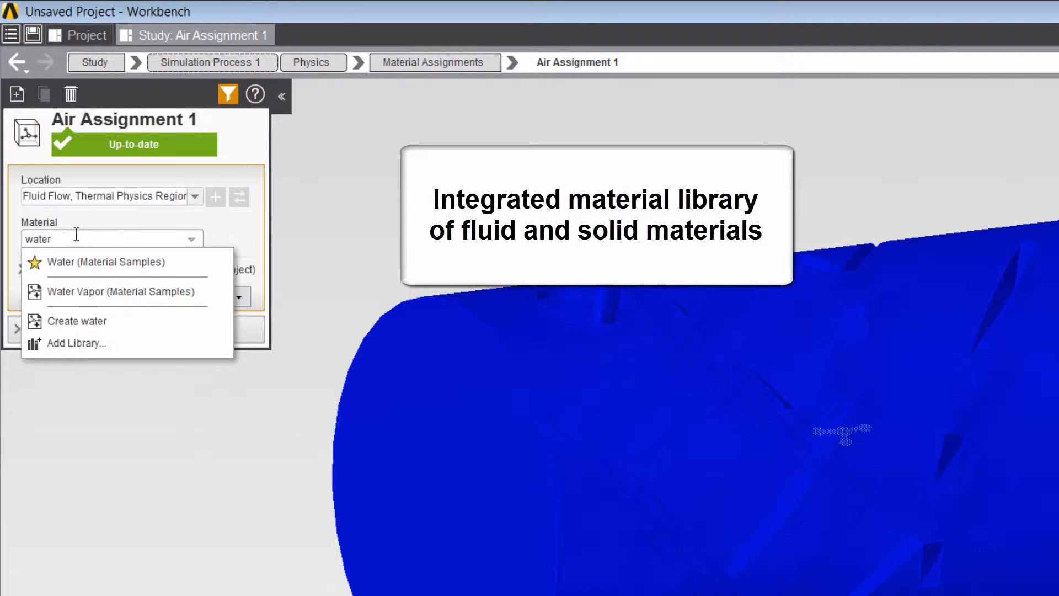
{"action": "left_click", "coordinate": [84, 263]}
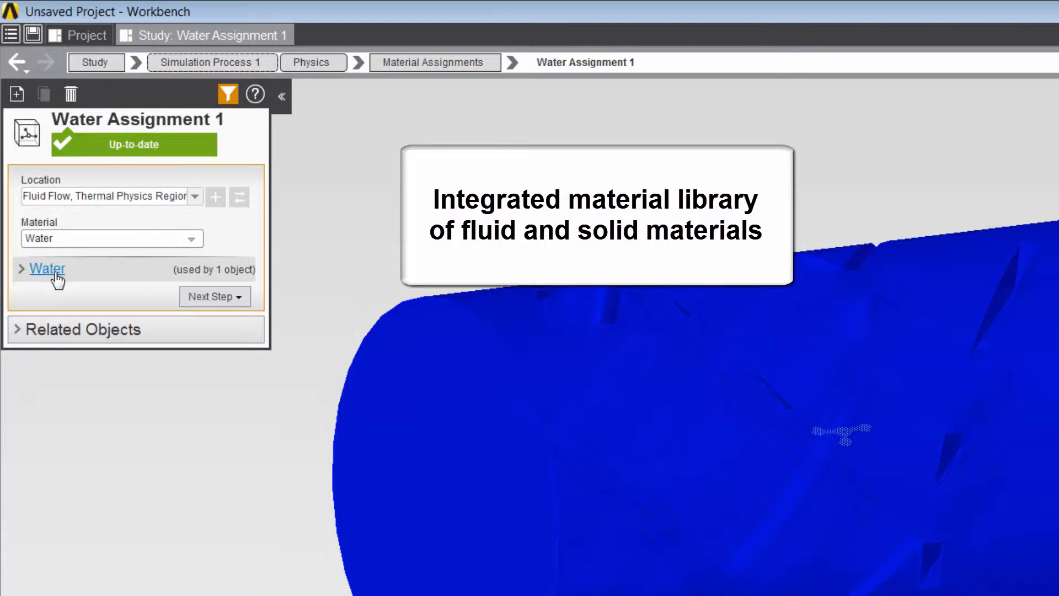
{"action": "left_click", "coordinate": [47, 270]}
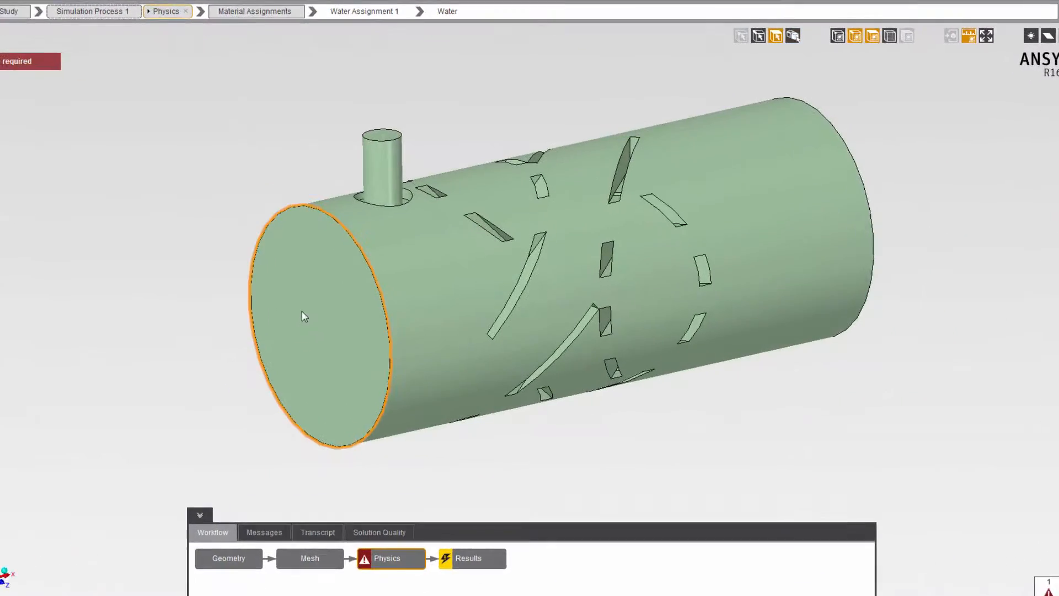
Make the cylinder's large end face Inlet 1 at 0.1 m s^-1 and 30 C.
{"action": "left_click", "coordinate": [326, 310]}
{"action": "right_click", "coordinate": [249, 318]}
{"action": "mouse_move", "coordinate": [304, 336]}
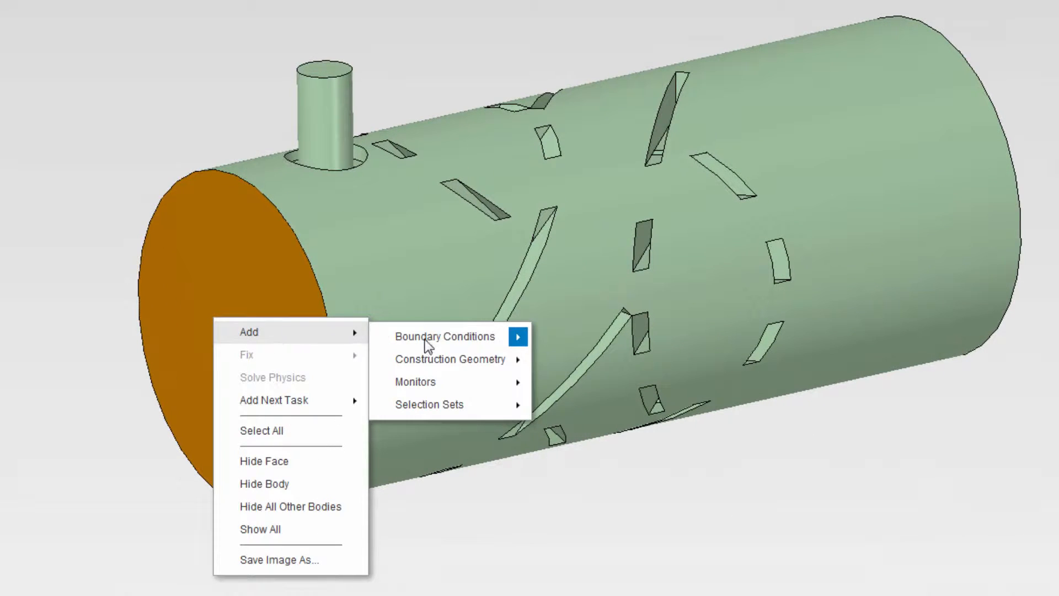
{"action": "mouse_move", "coordinate": [528, 337]}
{"action": "left_click", "coordinate": [584, 339]}
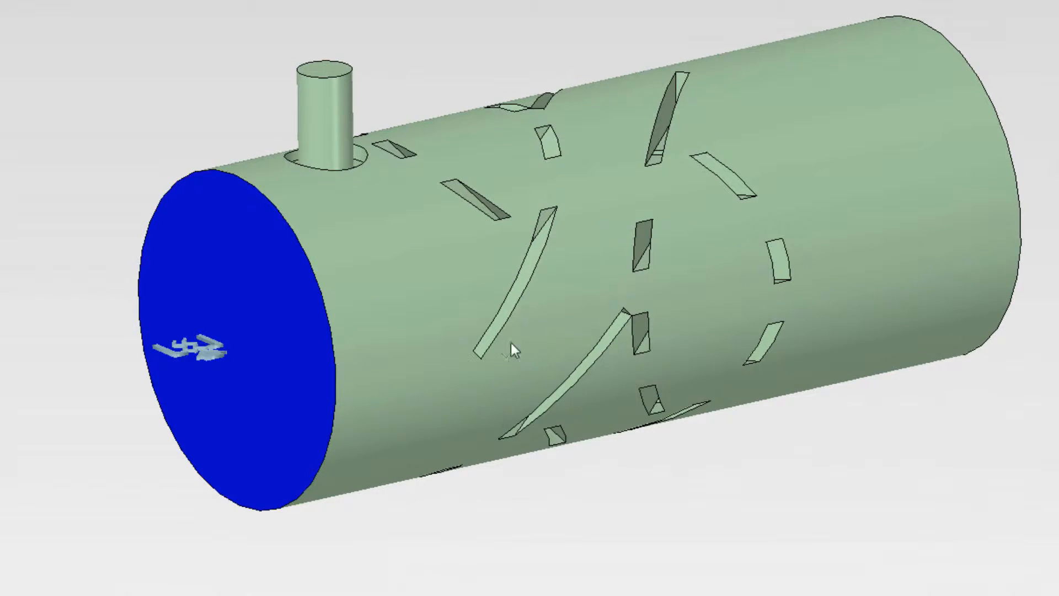
{"action": "left_click", "coordinate": [226, 356]}
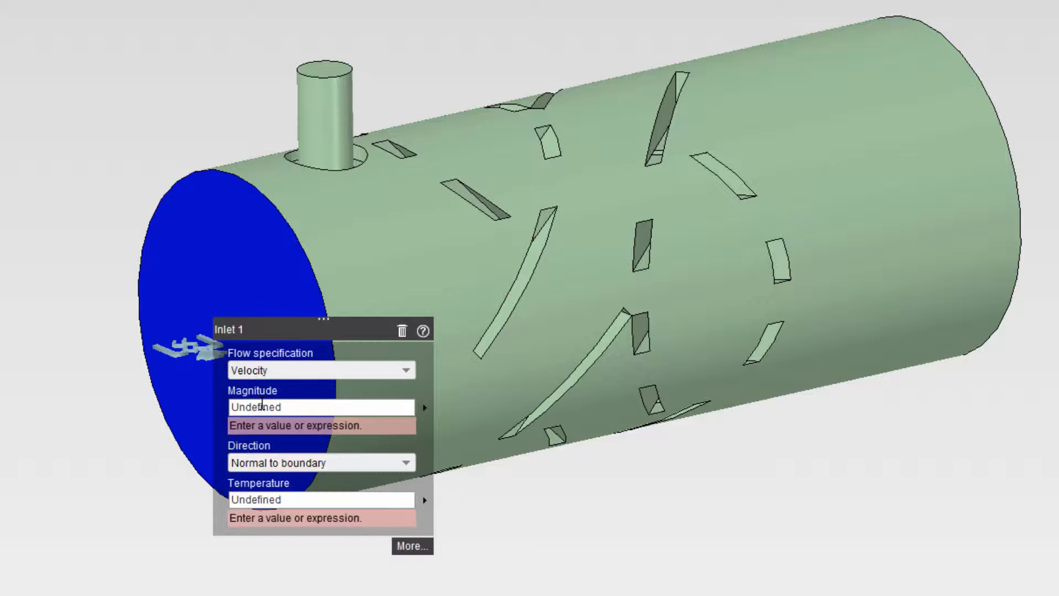
{"action": "left_click", "coordinate": [262, 407]}
{"action": "type", "text": "0.1"}
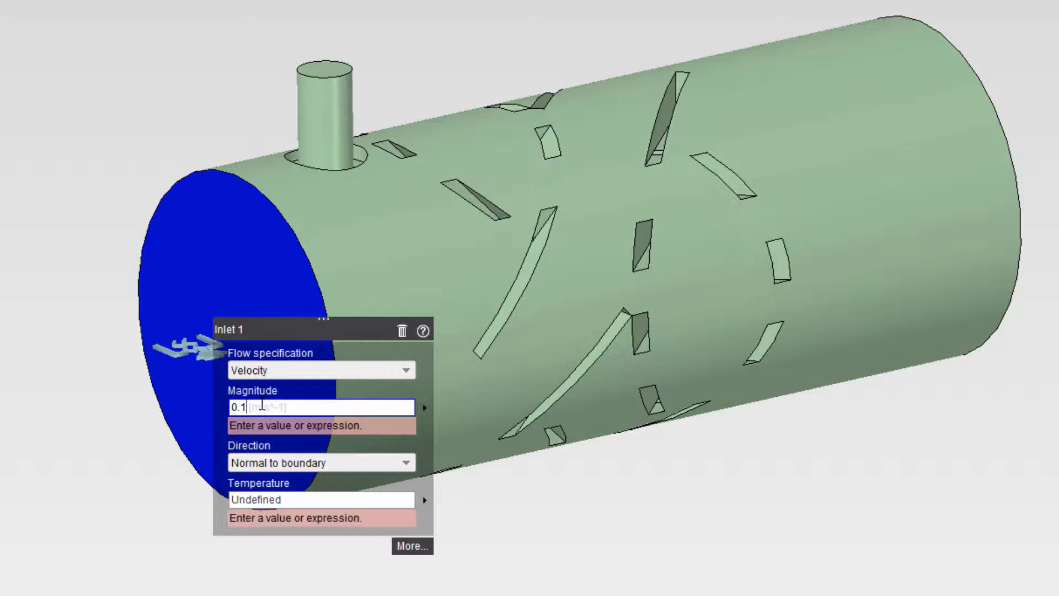
{"action": "key", "text": "Return"}
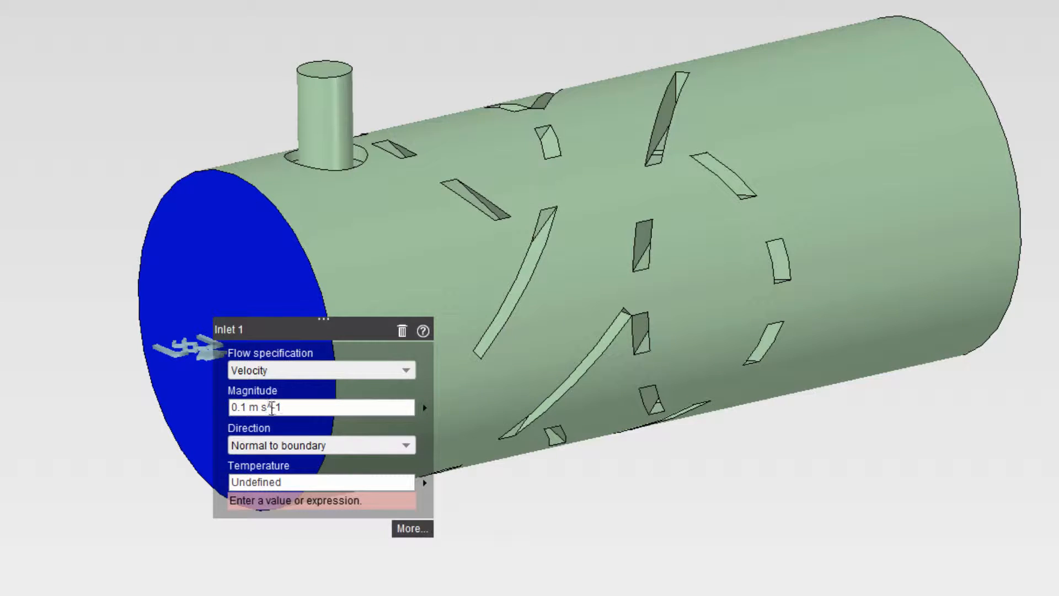
{"action": "left_click", "coordinate": [281, 483]}
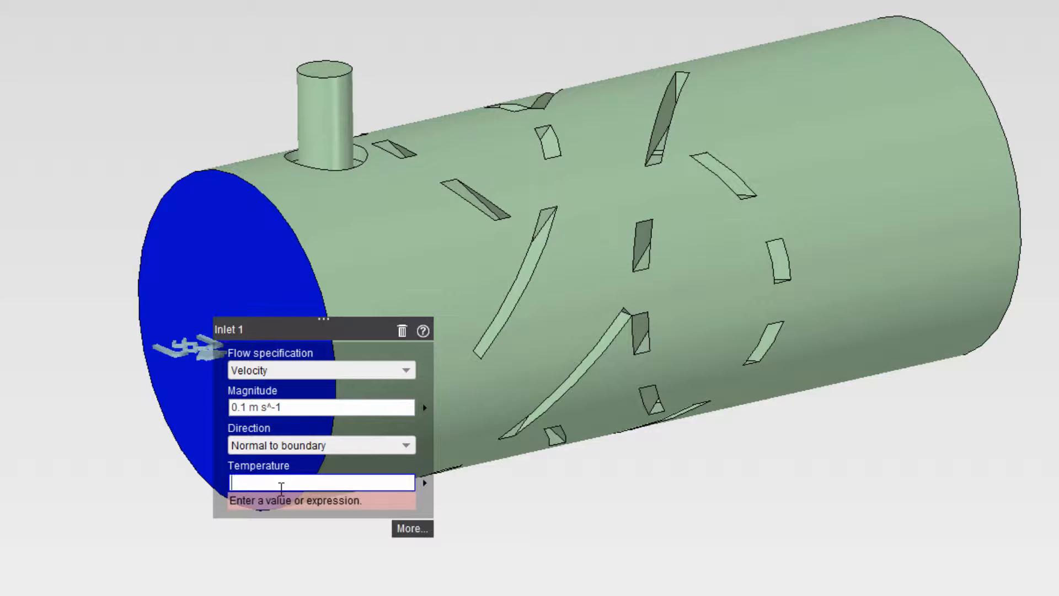
{"action": "type", "text": "30 C"}
{"action": "key", "text": "Return"}
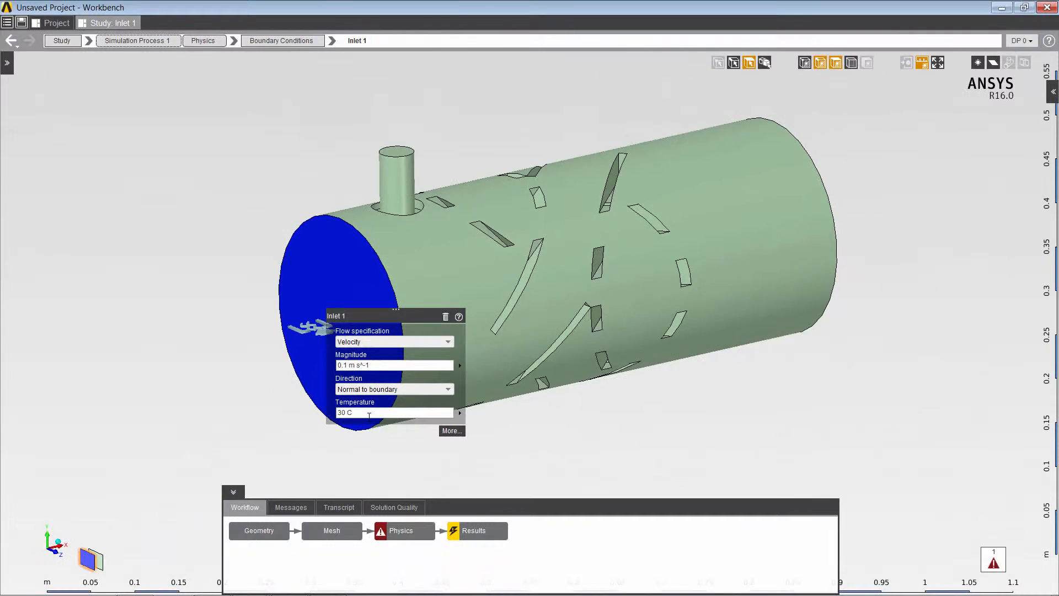
Make the small pipe's top face Inlet 2 at 0.5 m s^-1 and 80 C.
{"action": "left_click", "coordinate": [401, 157]}
{"action": "right_click", "coordinate": [402, 156]}
{"action": "mouse_move", "coordinate": [419, 165]}
{"action": "mouse_move", "coordinate": [535, 171]}
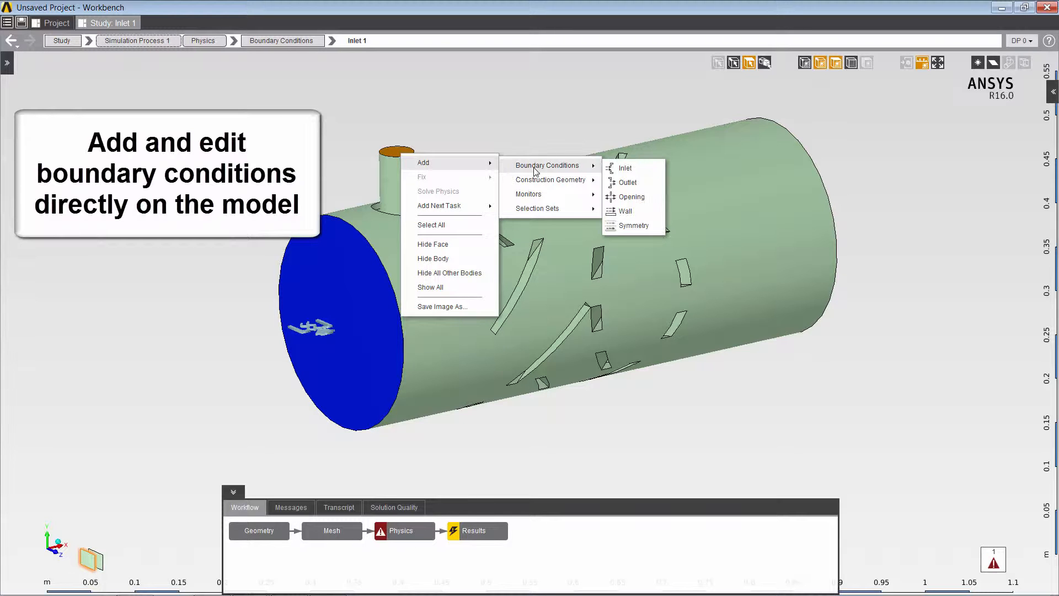
{"action": "left_click", "coordinate": [625, 168]}
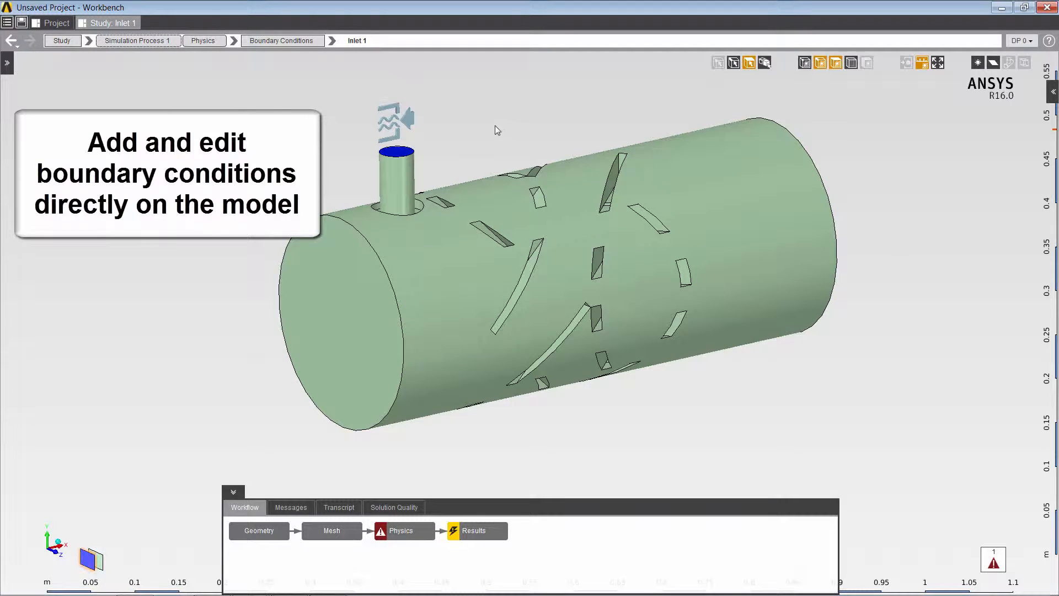
{"action": "left_click", "coordinate": [449, 210]}
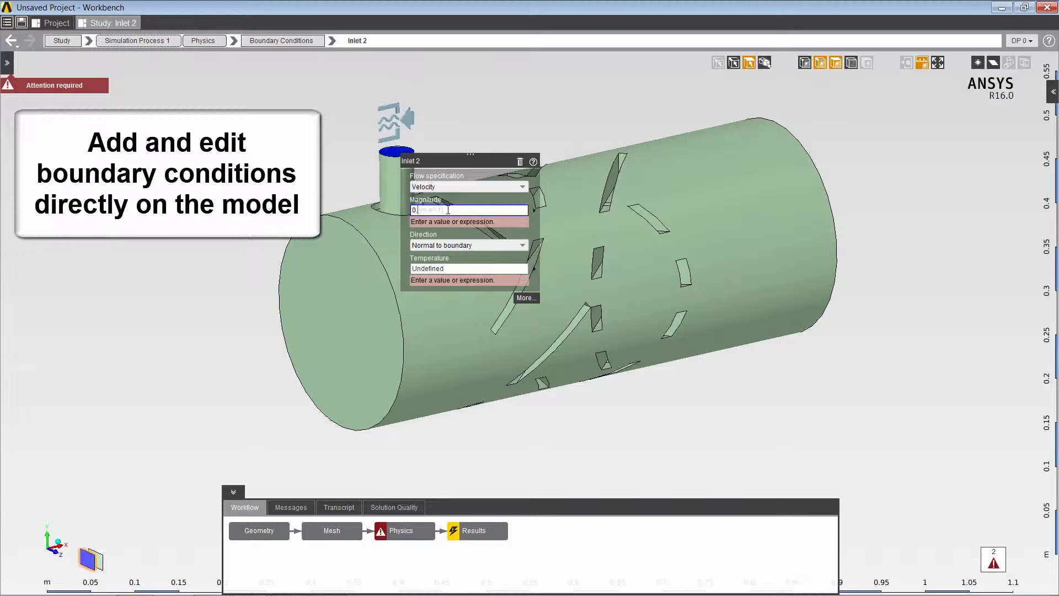
{"action": "type", "text": "0.5"}
{"action": "key", "text": "Return"}
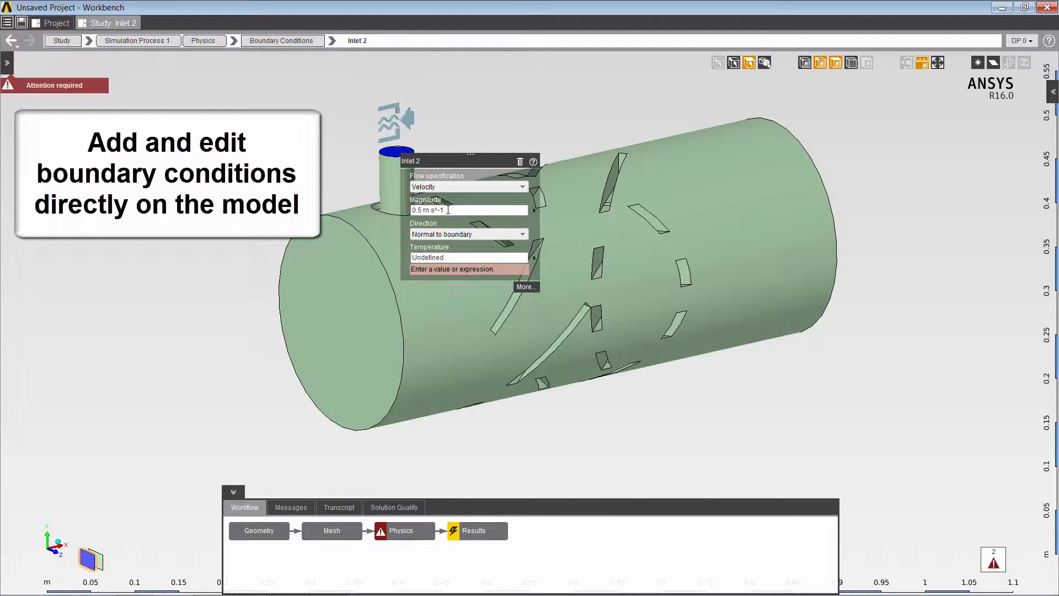
{"action": "left_click", "coordinate": [446, 258]}
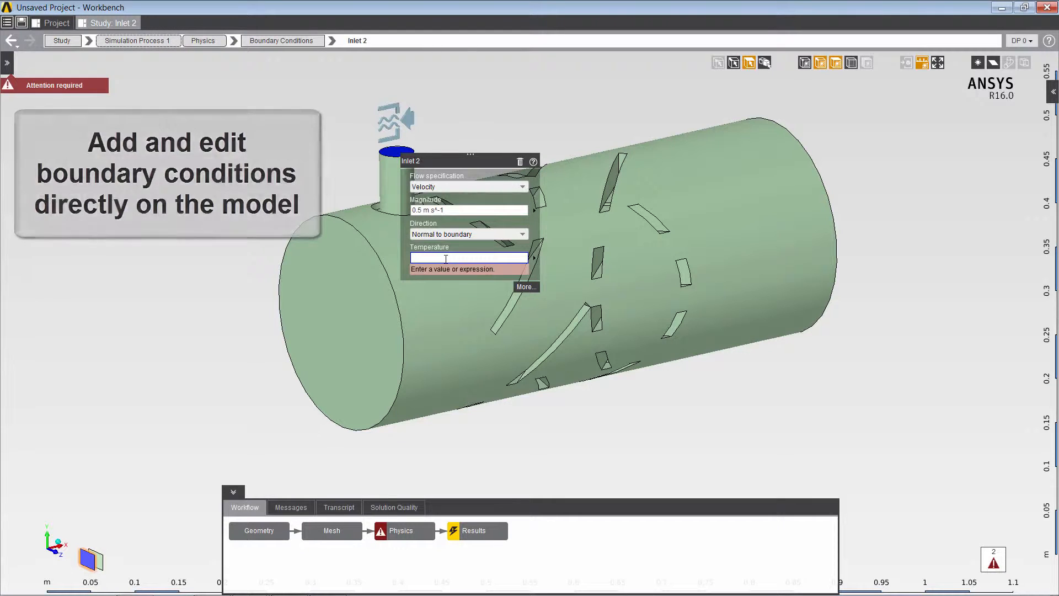
{"action": "type", "text": "80 [C]"}
{"action": "key", "text": "Return"}
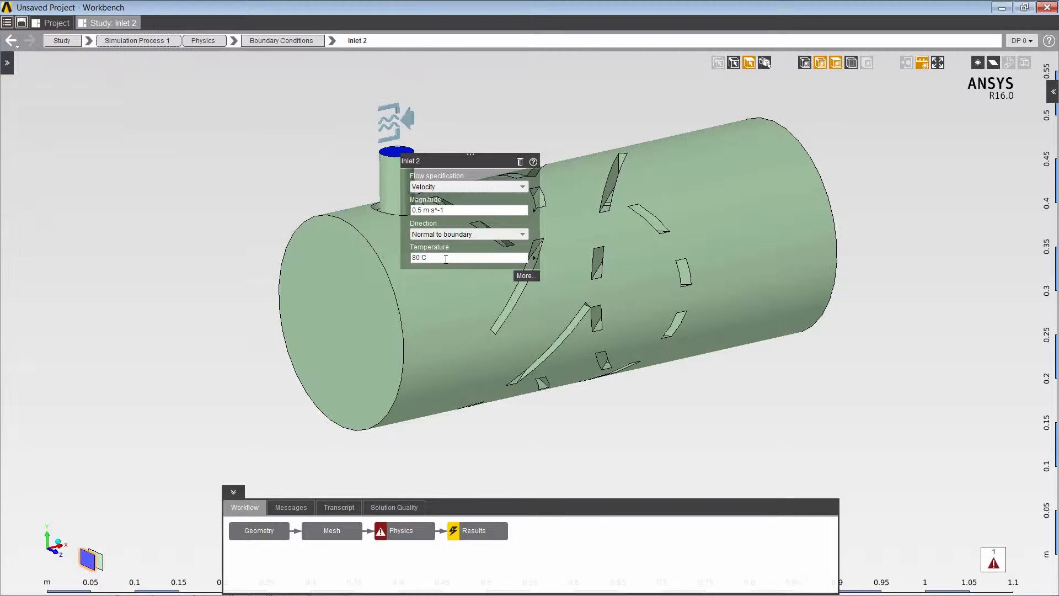
{"action": "left_click_drag", "start_coordinate": [915, 279], "coordinate": [700, 343]}
{"action": "middle_click_drag", "start_coordinate": [743, 335], "coordinate": [607, 428], "text": "ctrl"}
{"action": "left_click", "coordinate": [766, 301]}
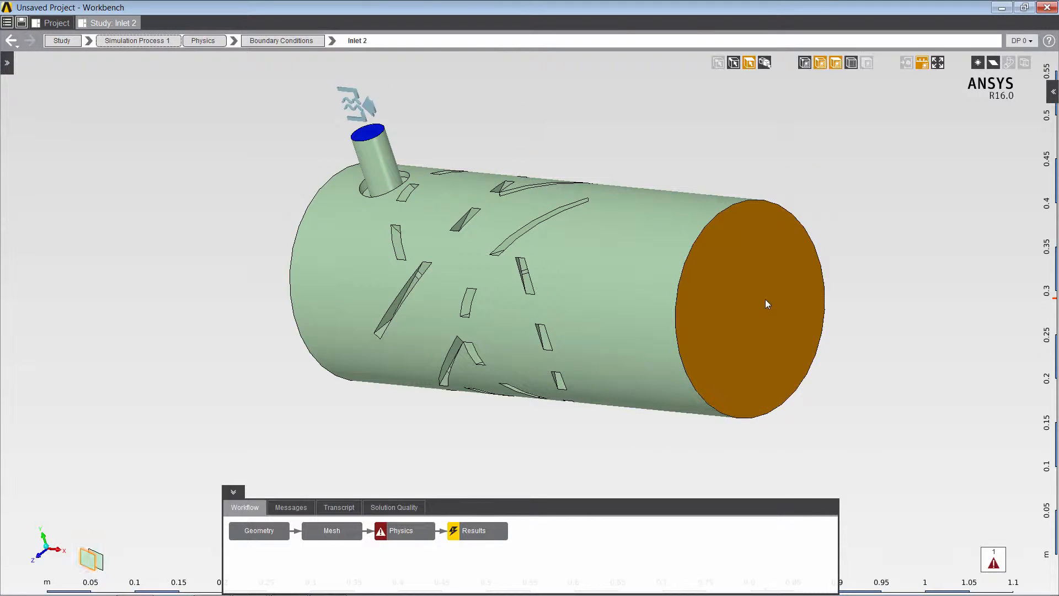
Make the cylinder's far end face an outlet at 0 Pa gauge static pressure.
{"action": "right_click", "coordinate": [766, 301]}
{"action": "mouse_move", "coordinate": [794, 307]}
{"action": "mouse_move", "coordinate": [927, 311]}
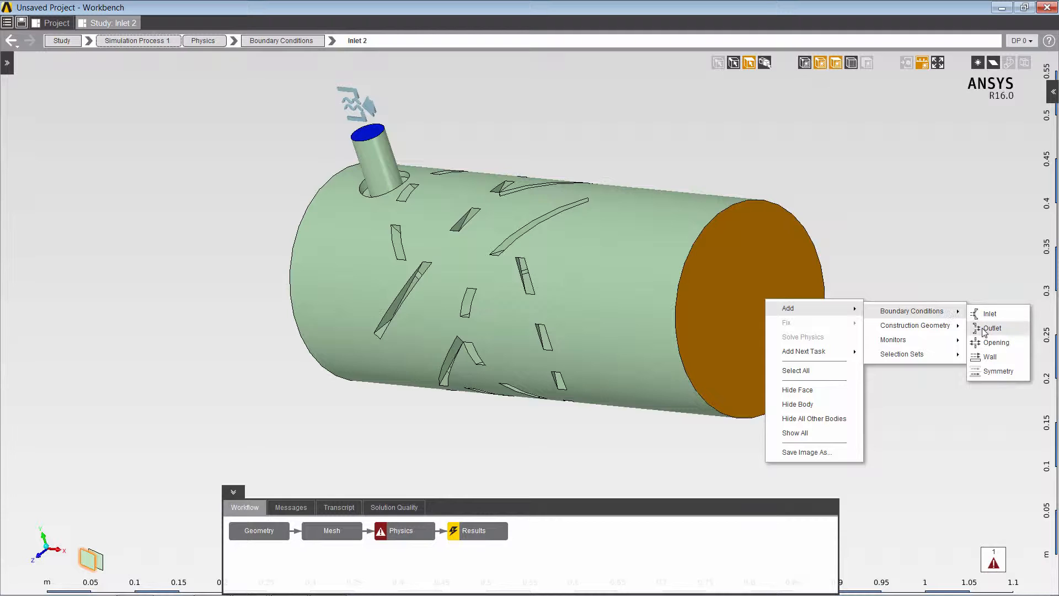
{"action": "left_click", "coordinate": [992, 327]}
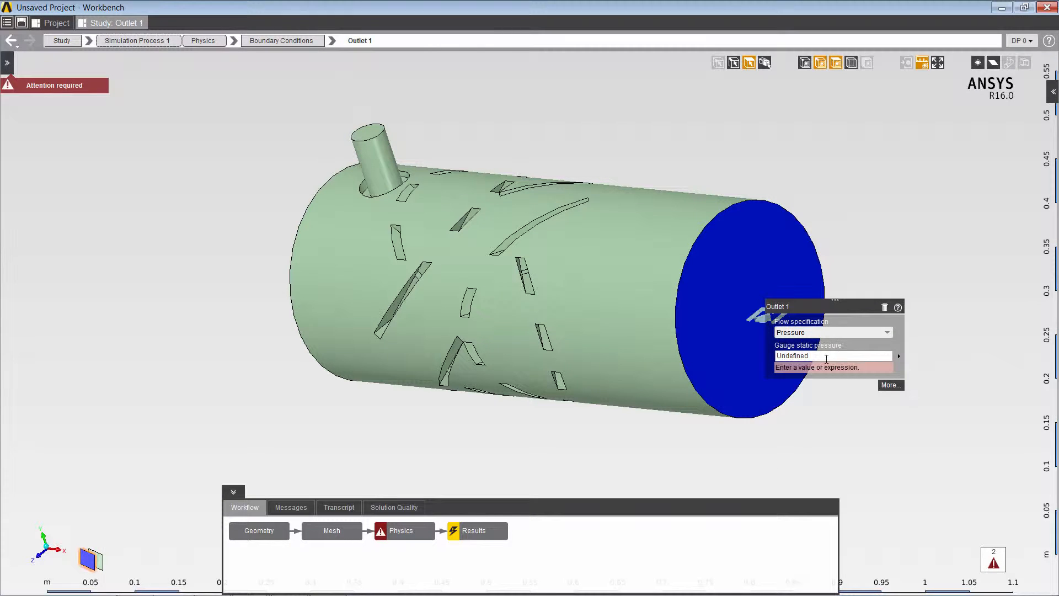
{"action": "left_click", "coordinate": [827, 358]}
{"action": "key", "text": "Return"}
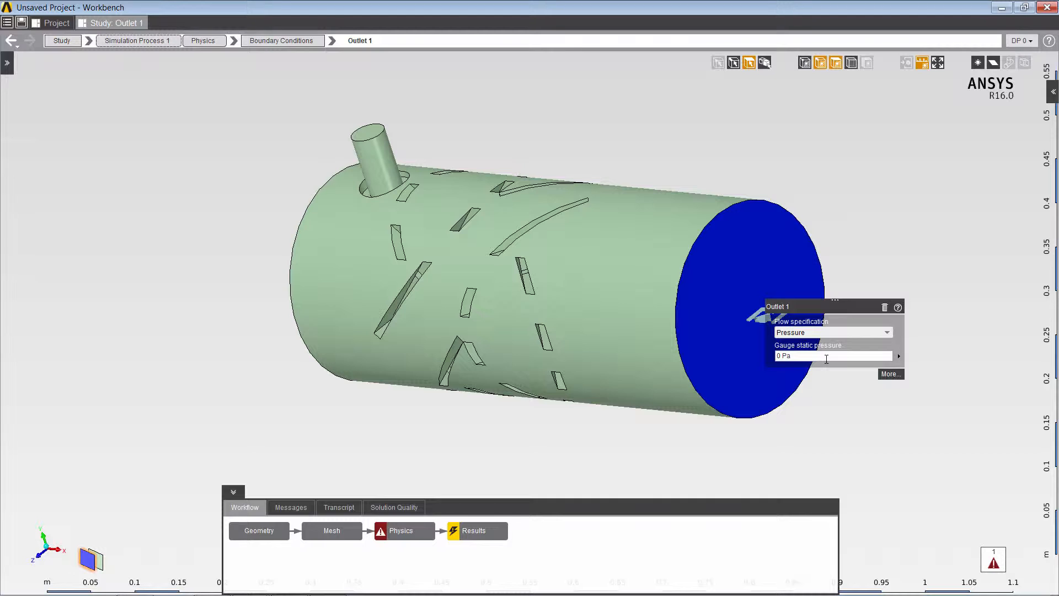
{"action": "left_click", "coordinate": [848, 187]}
Add a no-slip wall condition on all remaining surfaces.
{"action": "right_click", "coordinate": [847, 187]}
{"action": "mouse_move", "coordinate": [949, 201]}
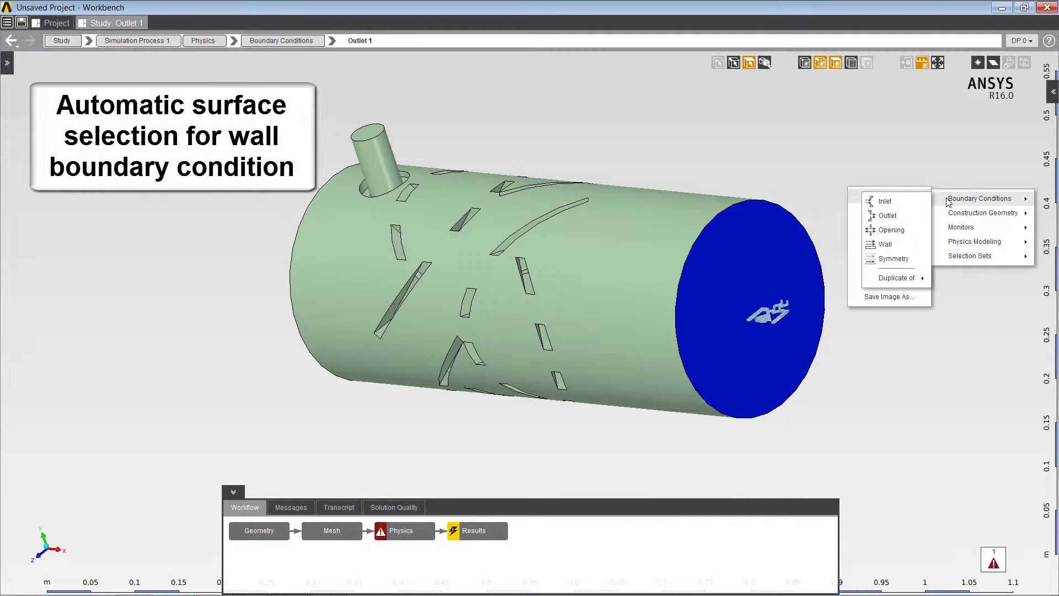
{"action": "left_click", "coordinate": [891, 246]}
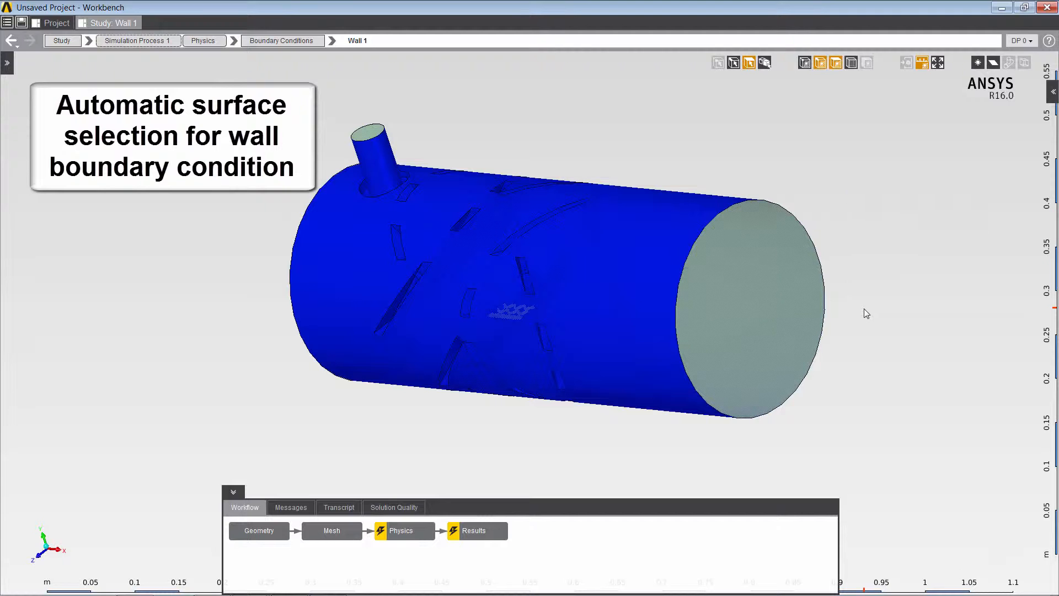
{"action": "middle_click_drag", "start_coordinate": [861, 308], "coordinate": [901, 291]}
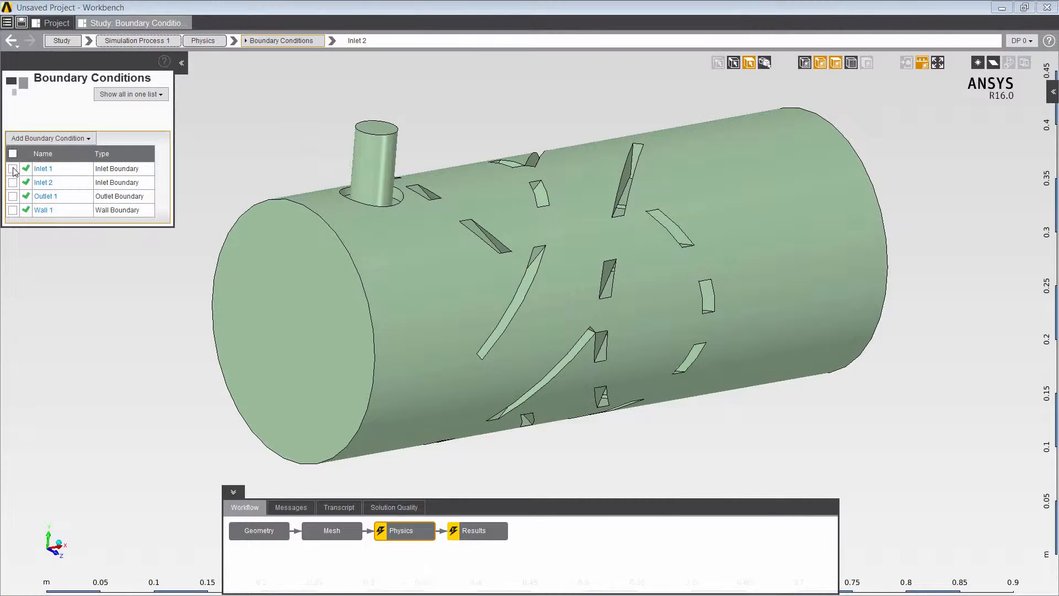
Display Inlet 1, Inlet 2 and Outlet 1 on the model and review Inlet 2's settings.
{"action": "left_click", "coordinate": [13, 169]}
{"action": "left_click", "coordinate": [13, 183]}
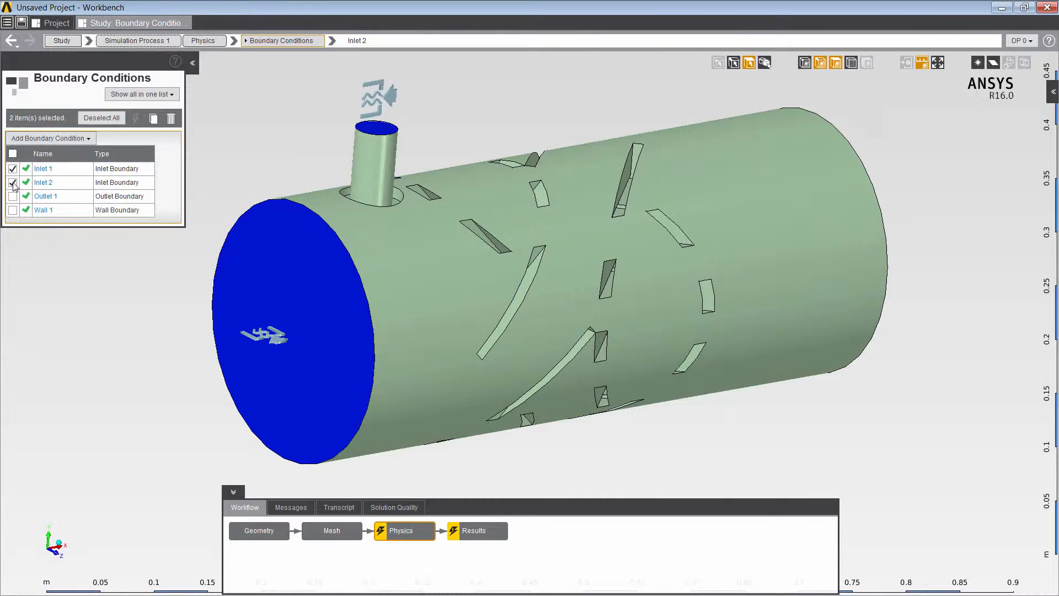
{"action": "left_click", "coordinate": [13, 197]}
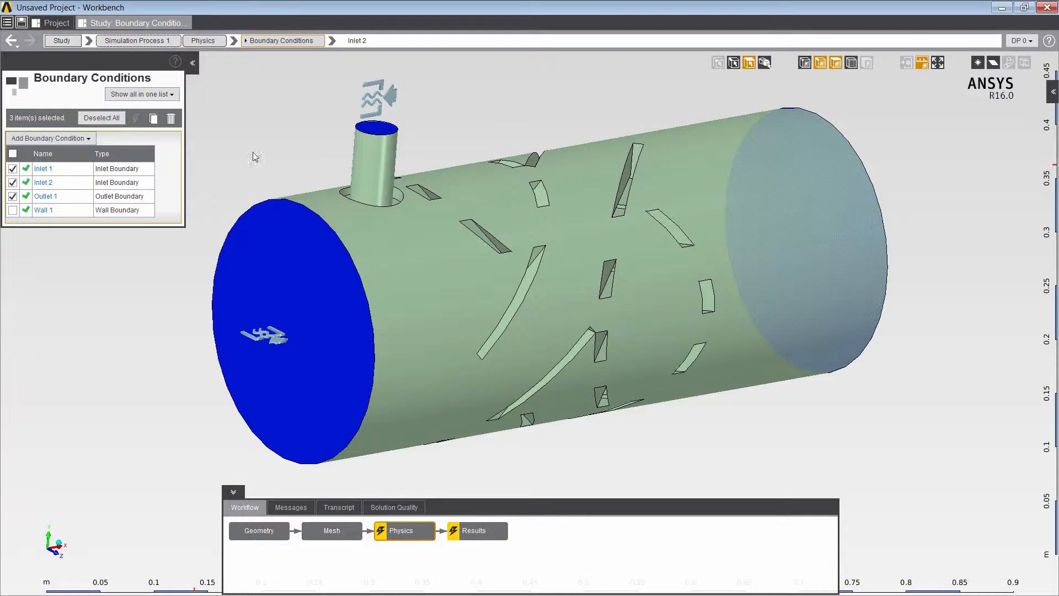
{"action": "left_click", "coordinate": [370, 99]}
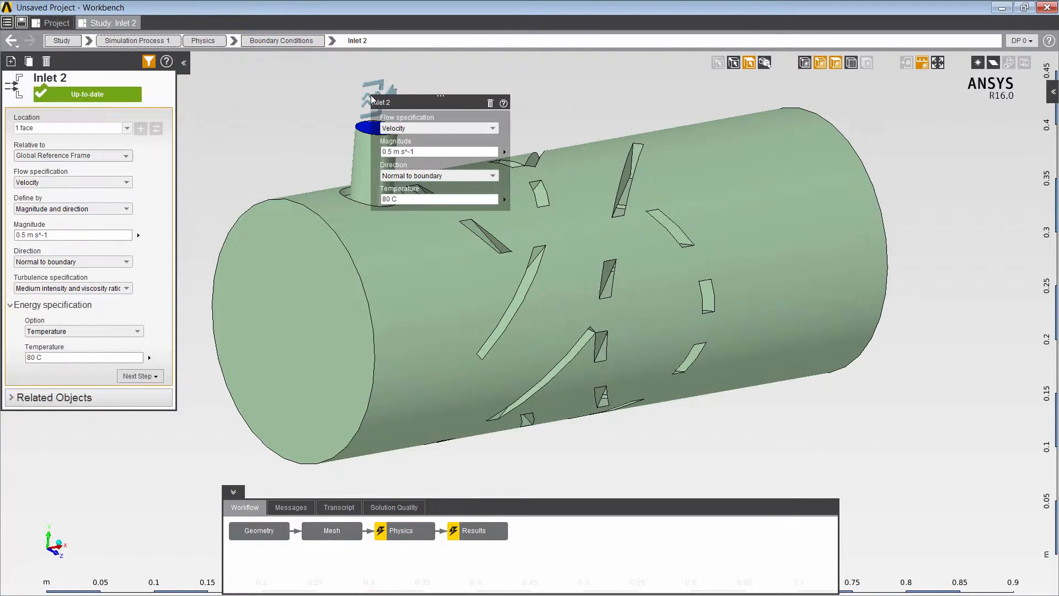
{"action": "left_click", "coordinate": [300, 98]}
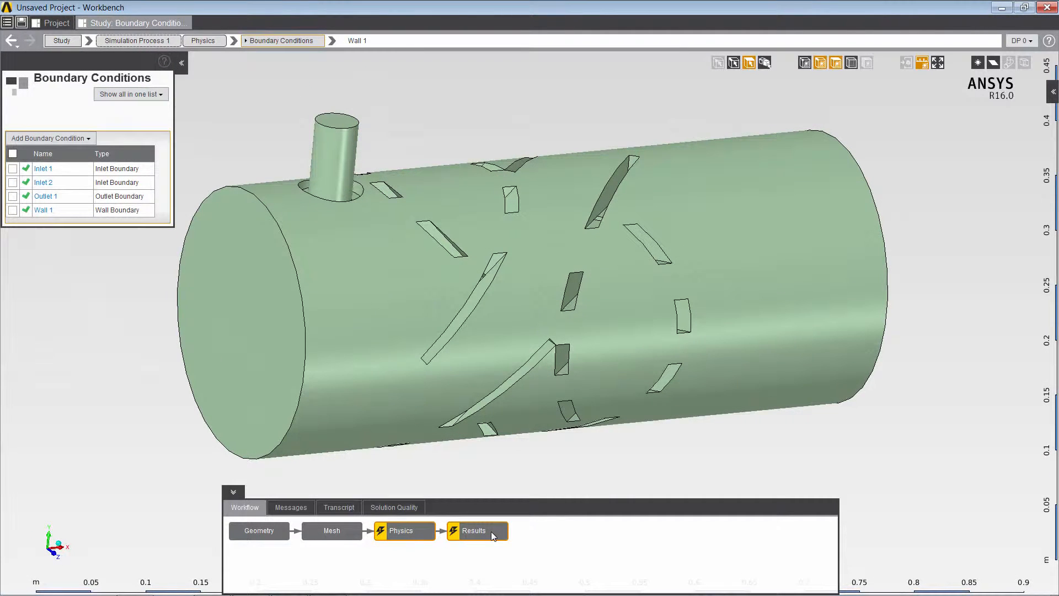
Update the Results step to run the 200-iteration solve.
{"action": "right_click", "coordinate": [491, 532]}
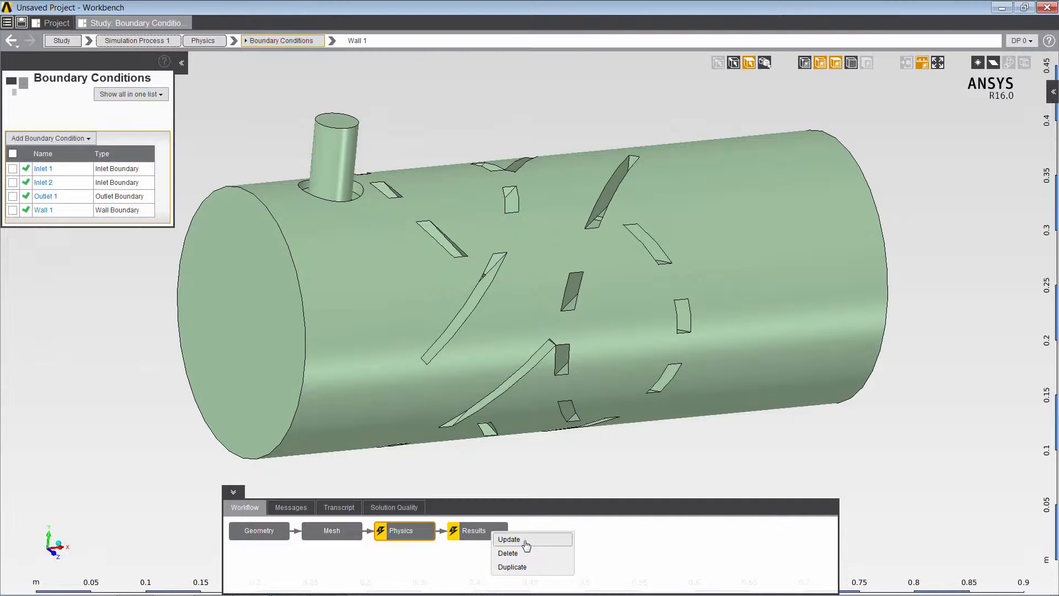
{"action": "left_click", "coordinate": [509, 539]}
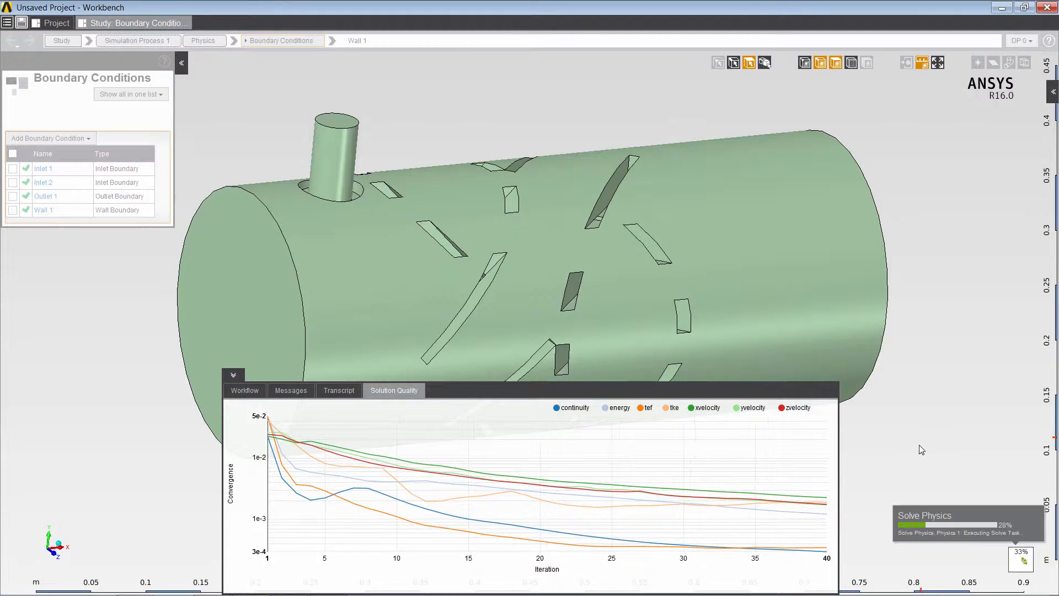
{"action": "mouse_move", "coordinate": [793, 504]}
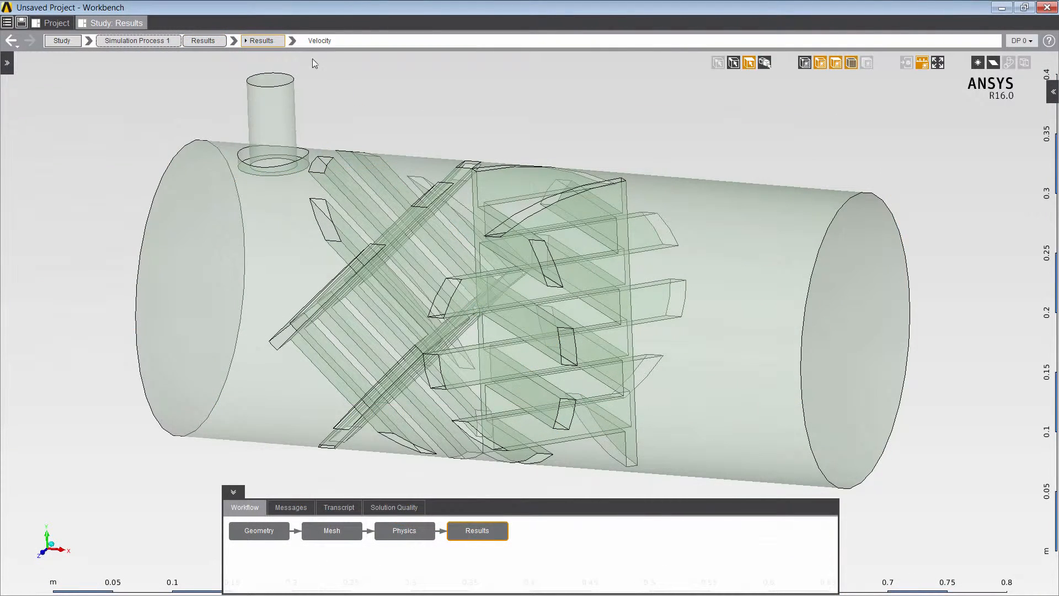
Show the velocity vectors, then animate the Temperature - Streamlines result.
{"action": "left_click", "coordinate": [293, 40]}
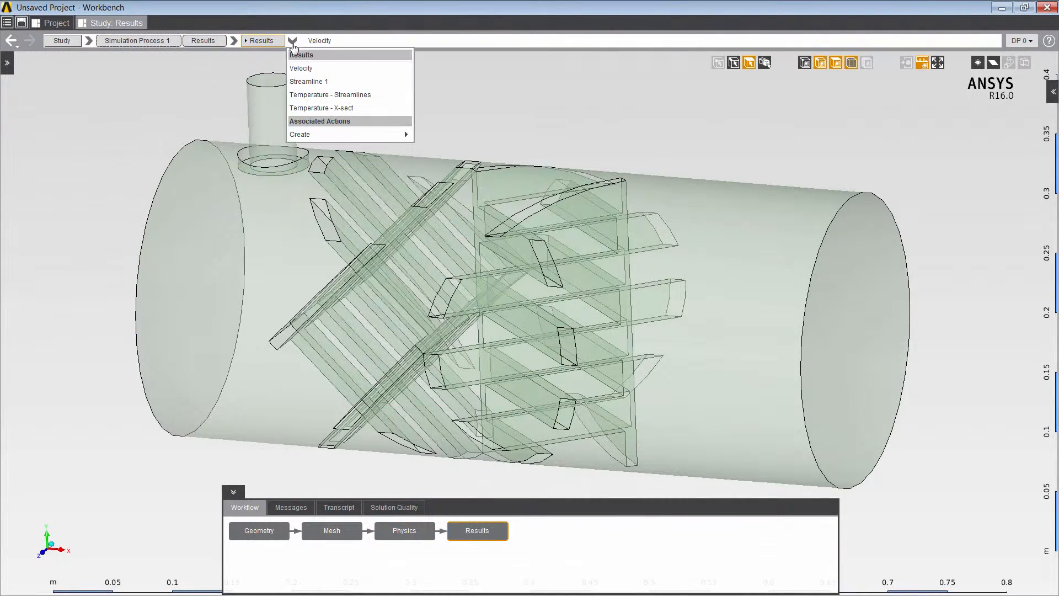
{"action": "left_click", "coordinate": [315, 69]}
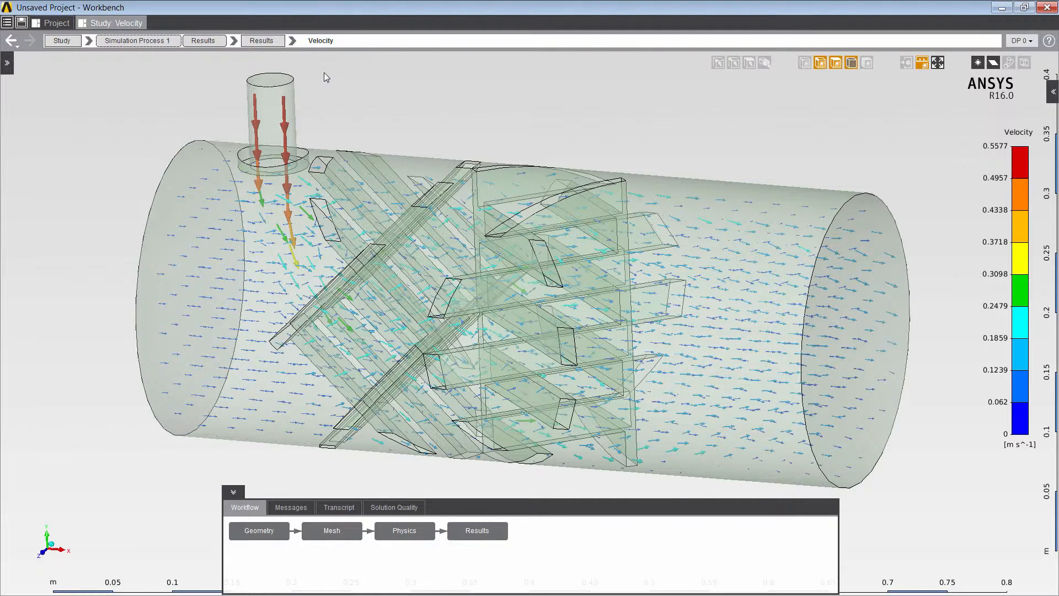
{"action": "left_click", "coordinate": [293, 42]}
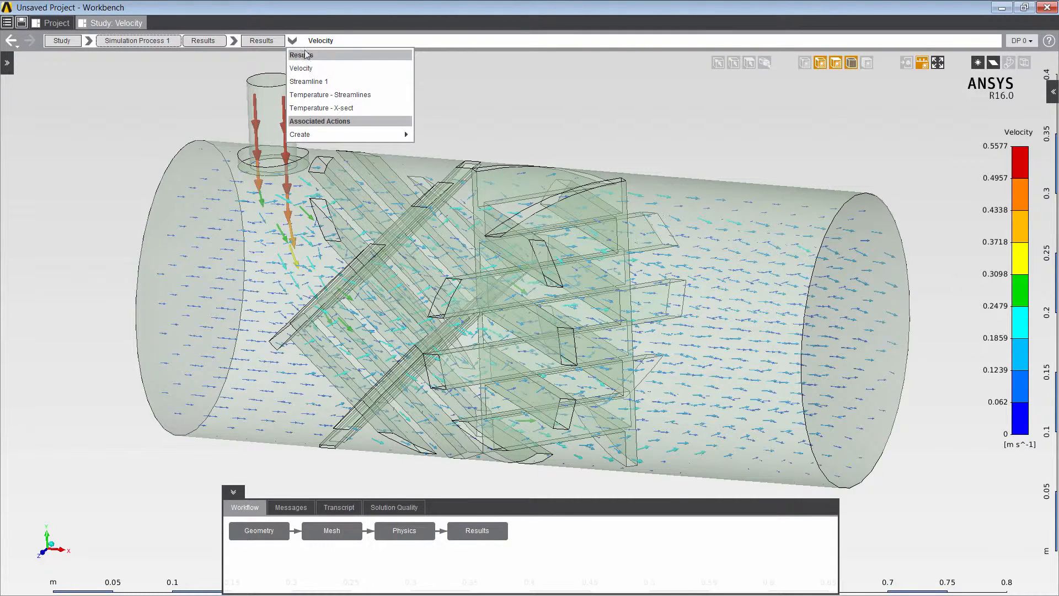
{"action": "left_click", "coordinate": [343, 89]}
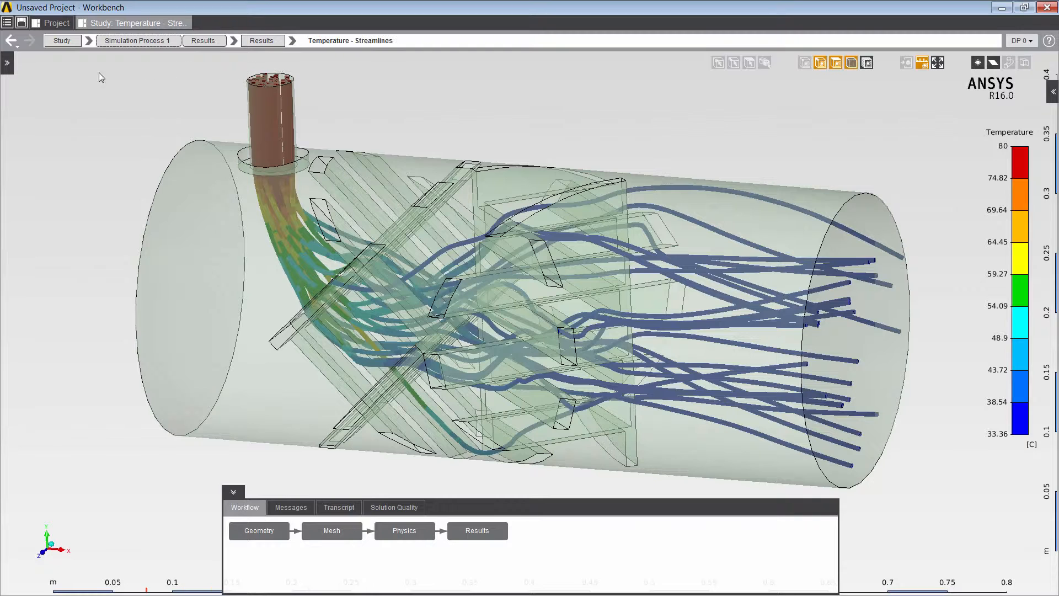
{"action": "right_click", "coordinate": [58, 74]}
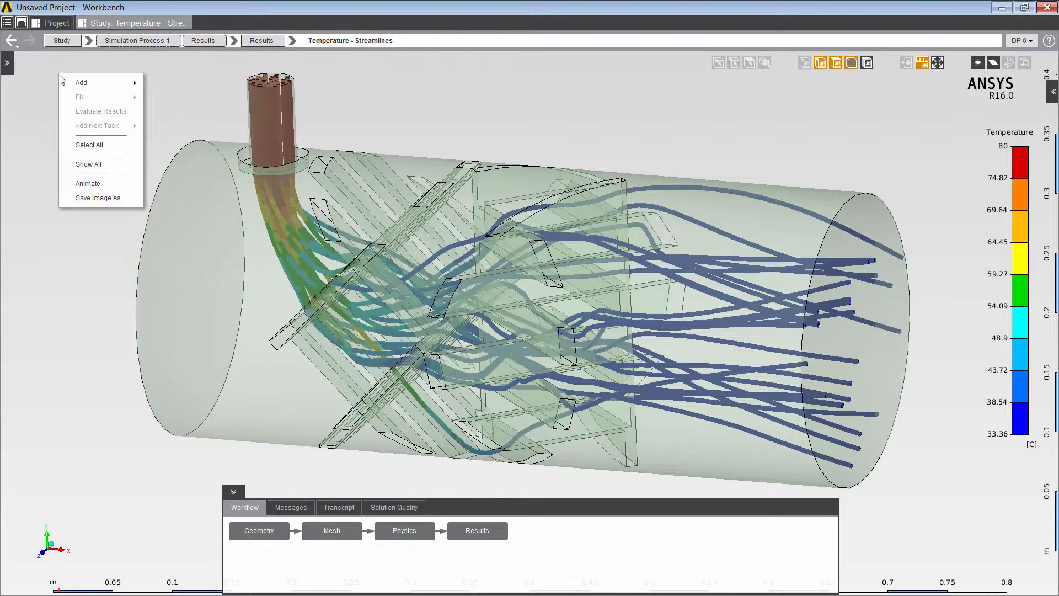
{"action": "left_click", "coordinate": [87, 184]}
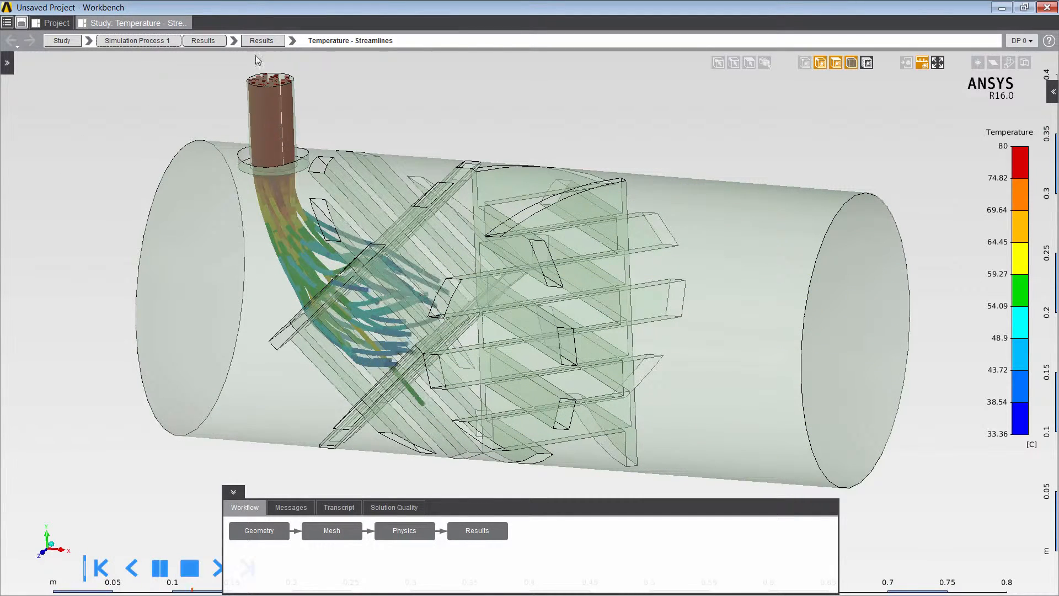
Rotate to inspect the streamlines, then display the Temperature - X-sect contour.
{"action": "middle_click_drag", "start_coordinate": [580, 124], "coordinate": [504, 121]}
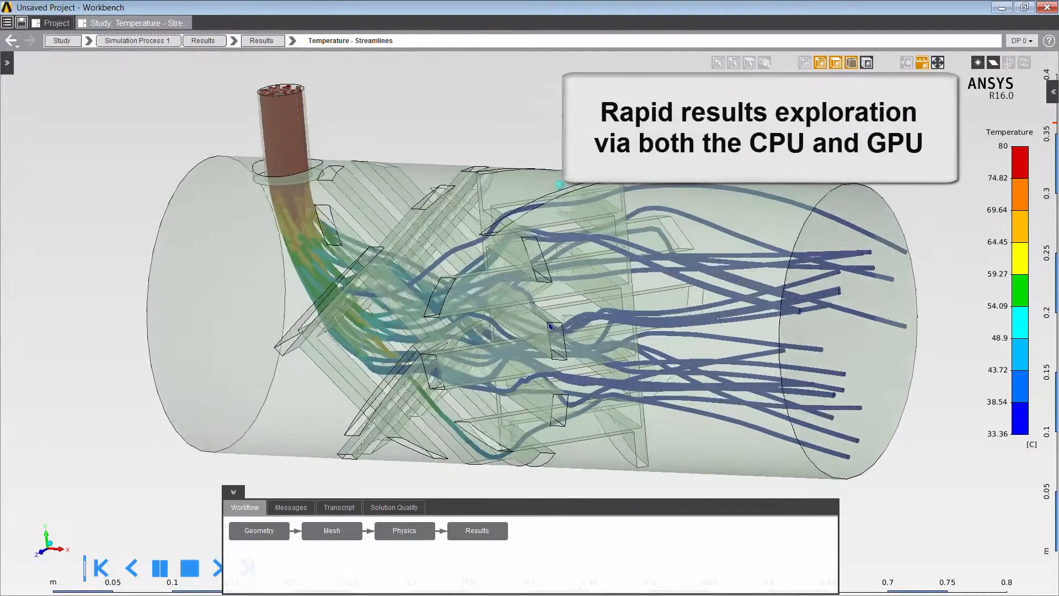
{"action": "middle_click_drag", "start_coordinate": [635, 207], "coordinate": [704, 207]}
{"action": "middle_click_drag", "start_coordinate": [662, 123], "coordinate": [573, 112]}
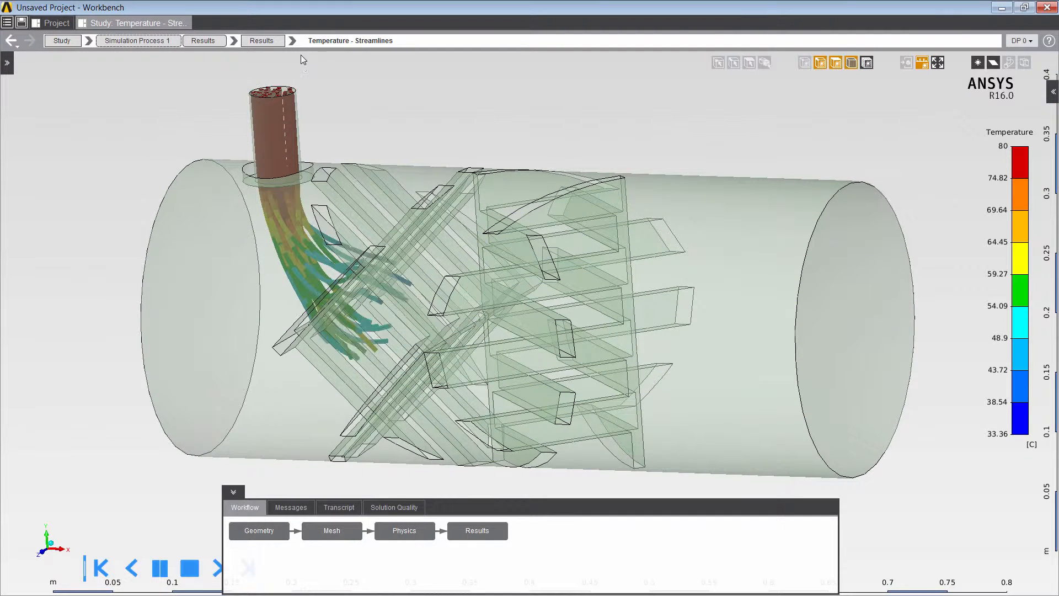
{"action": "left_click", "coordinate": [293, 42]}
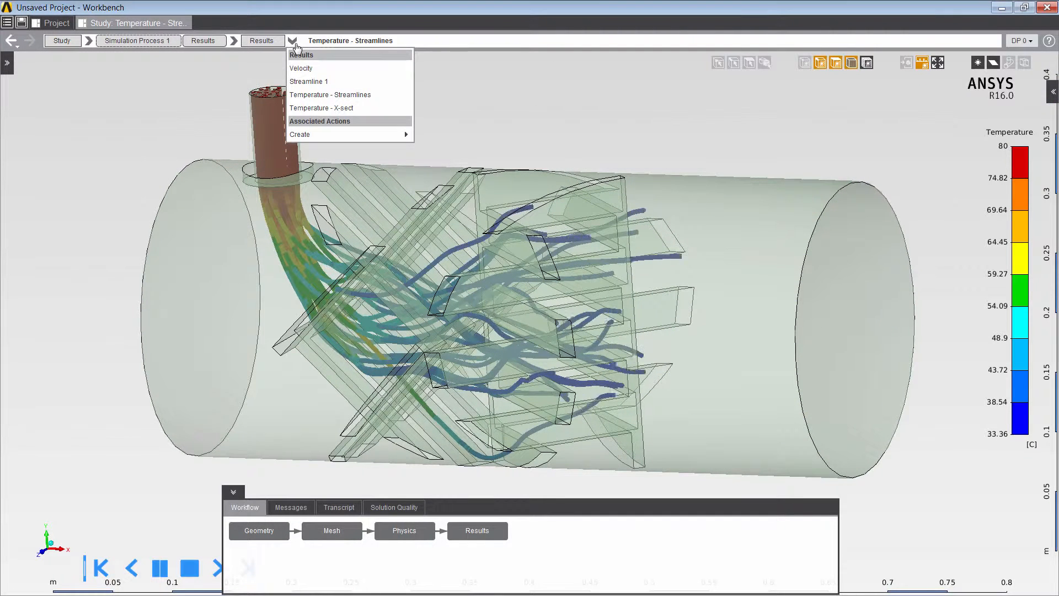
{"action": "left_click", "coordinate": [338, 108]}
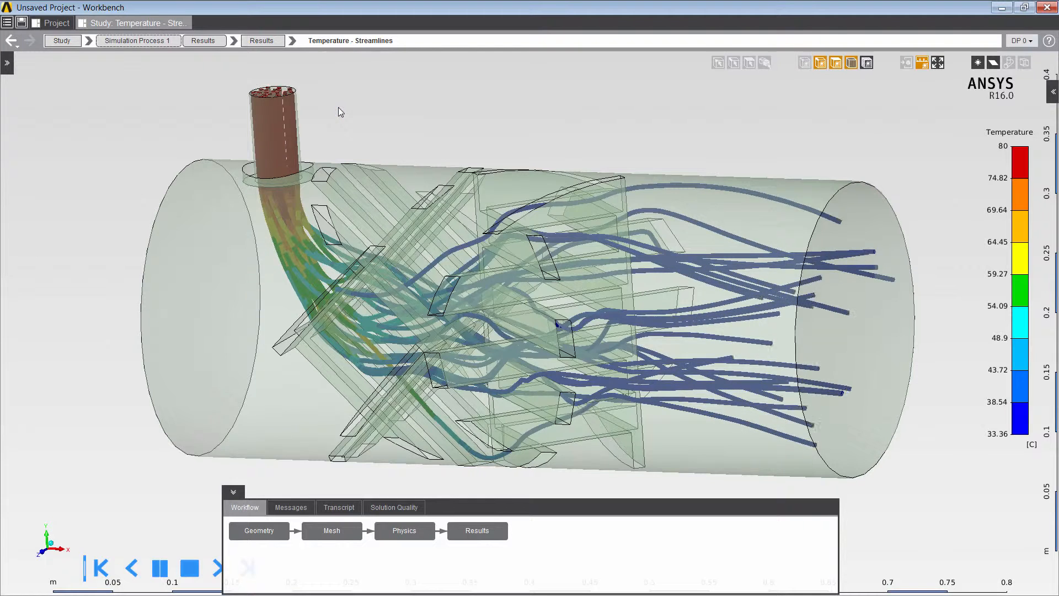
Hide the translucent geometry faces and overlay the mesh on the Temperature - X-sect contour.
{"action": "left_click", "coordinate": [836, 63]}
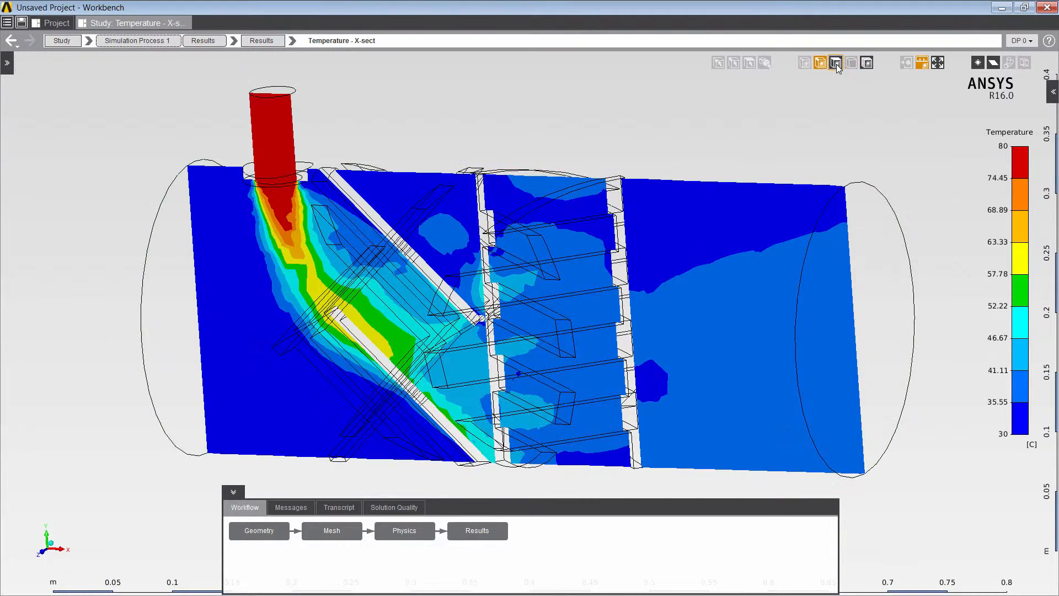
{"action": "left_click", "coordinate": [867, 63]}
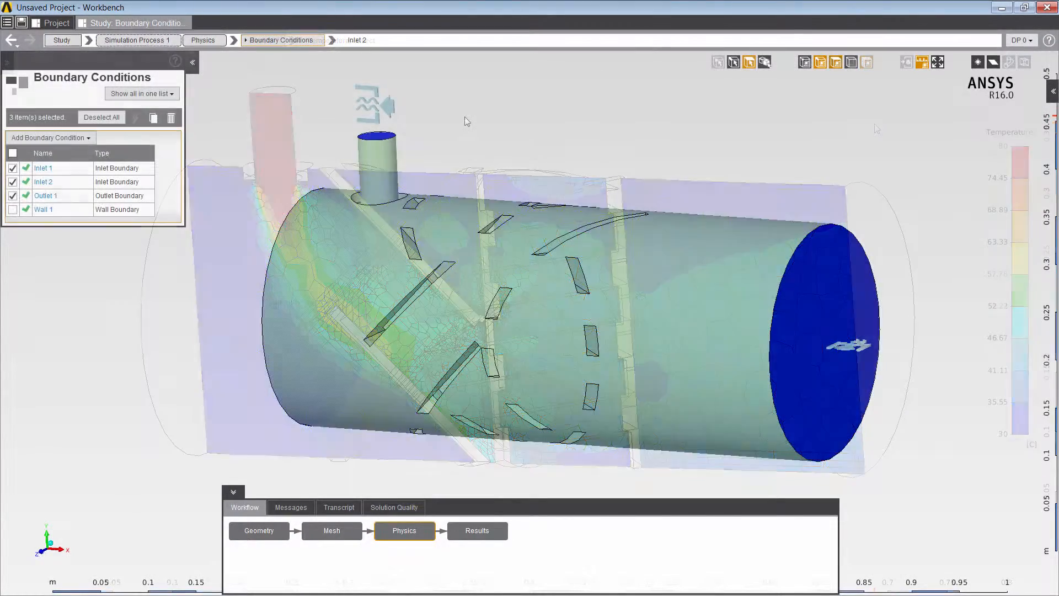
Make the Inlet 2 temperature a parameter.
{"action": "left_click", "coordinate": [384, 114]}
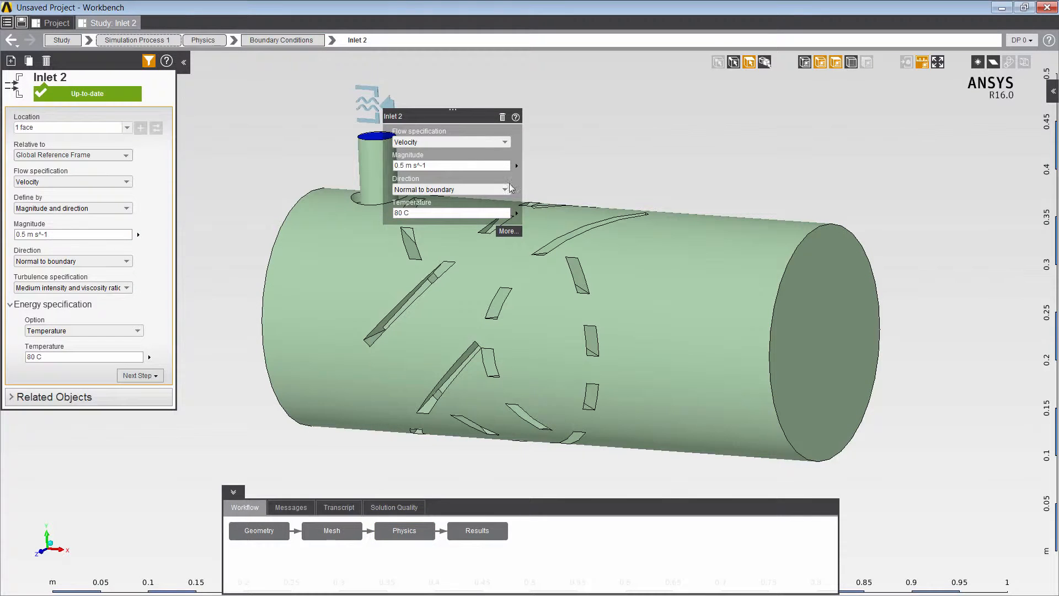
{"action": "left_click", "coordinate": [517, 217]}
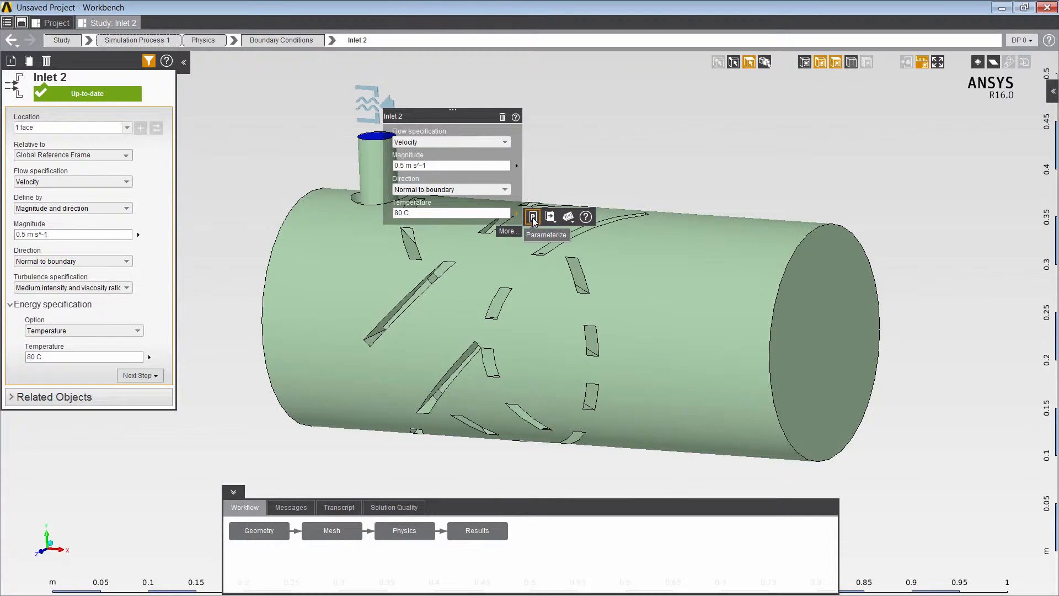
{"action": "left_click", "coordinate": [541, 215]}
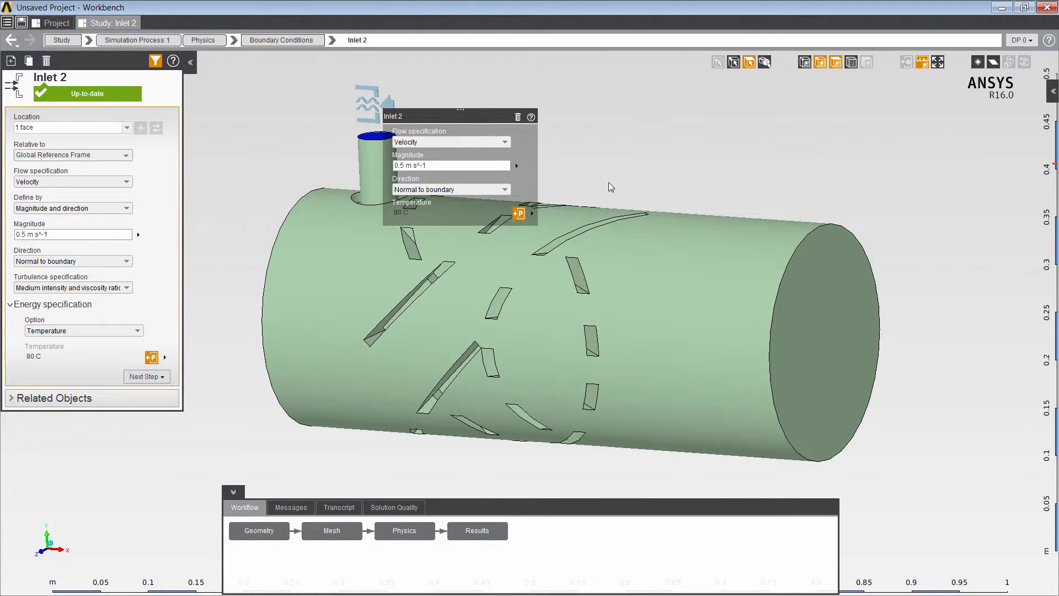
Parameterize the Temperature - Outlet calculated average (35.541 C) and return to the Project schematic.
{"action": "left_click", "coordinate": [478, 530]}
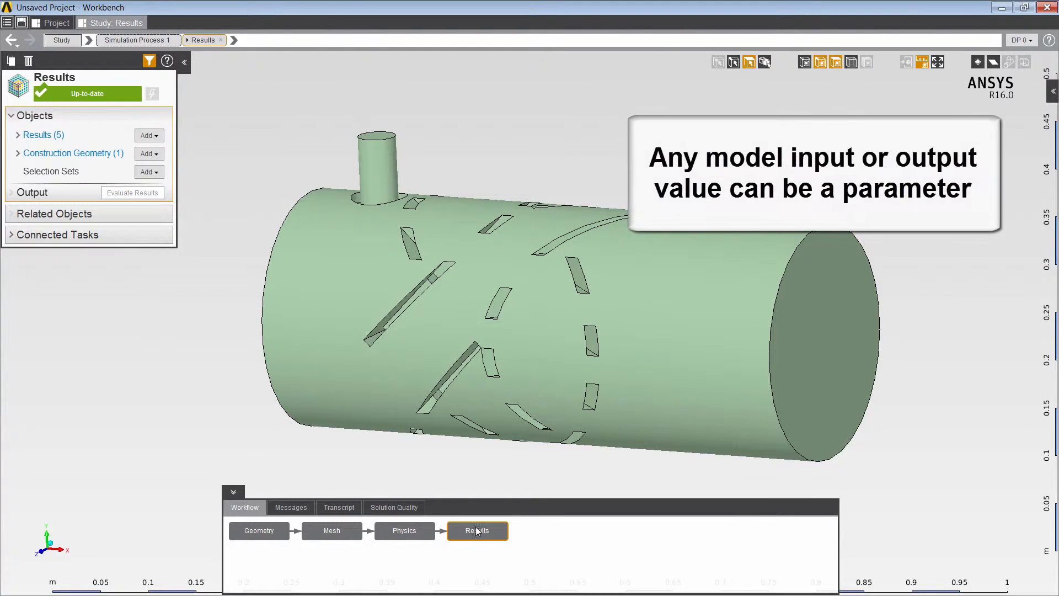
{"action": "left_click", "coordinate": [234, 41]}
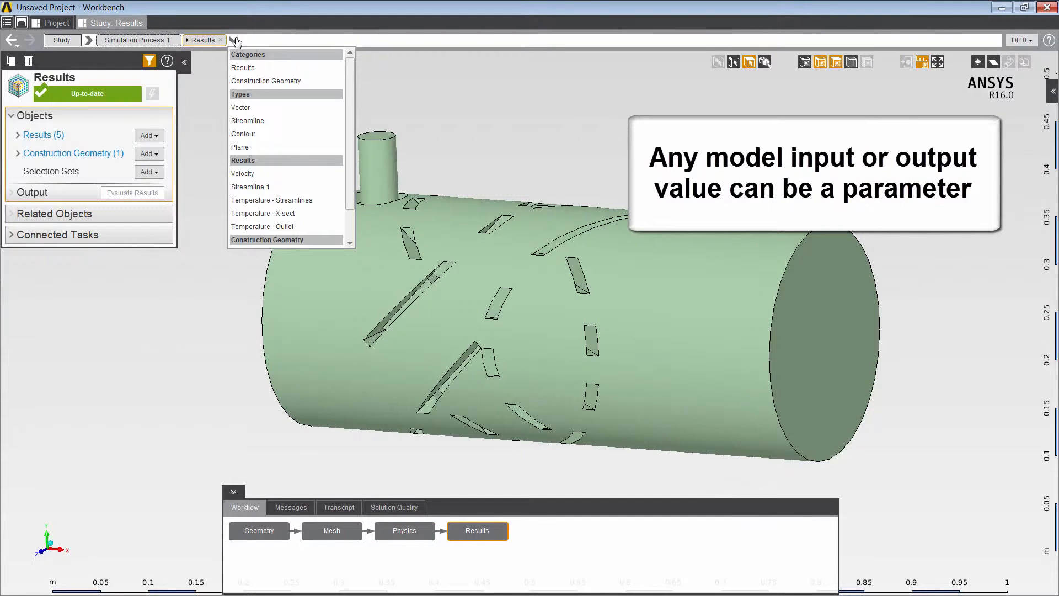
{"action": "left_click", "coordinate": [255, 226]}
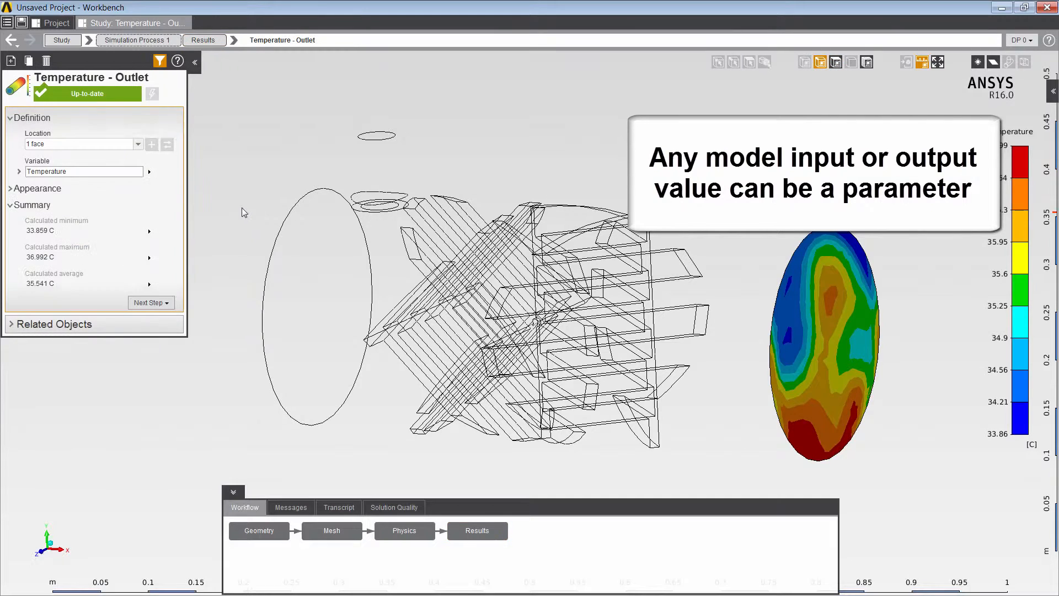
{"action": "left_click", "coordinate": [149, 285]}
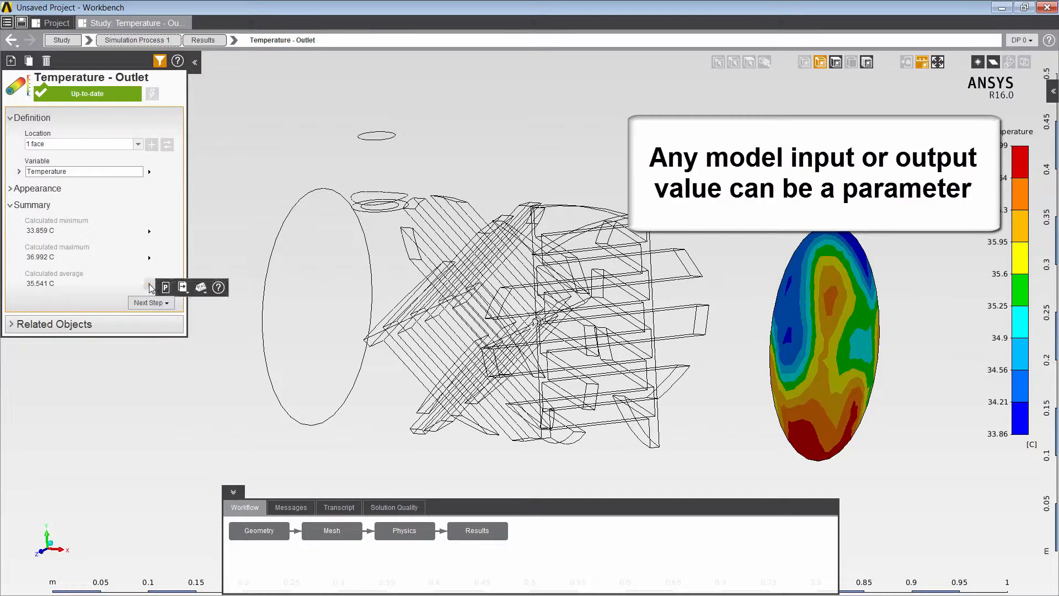
{"action": "left_click", "coordinate": [166, 287]}
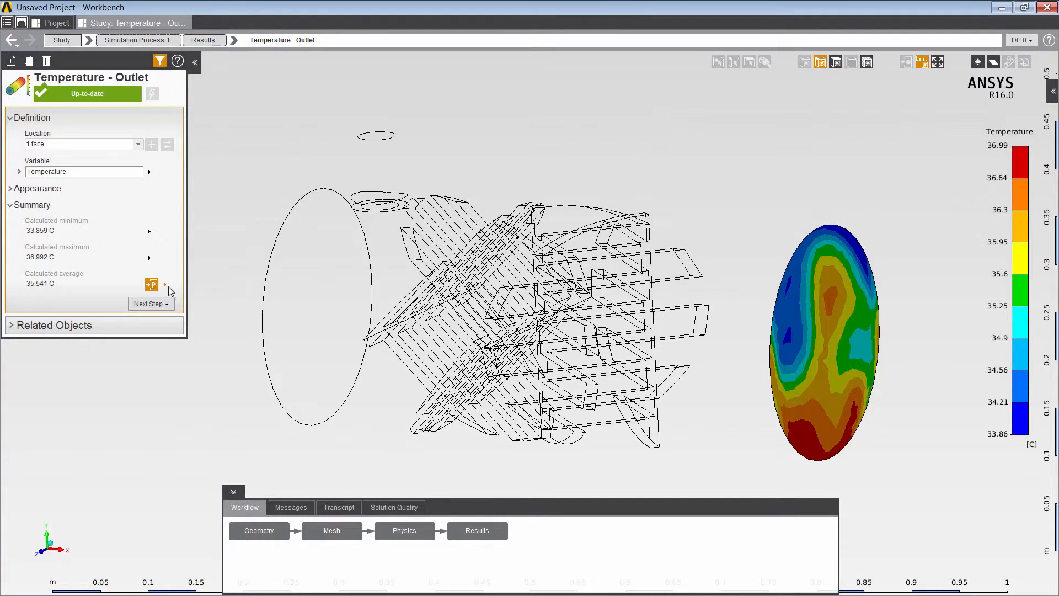
{"action": "left_click", "coordinate": [58, 24]}
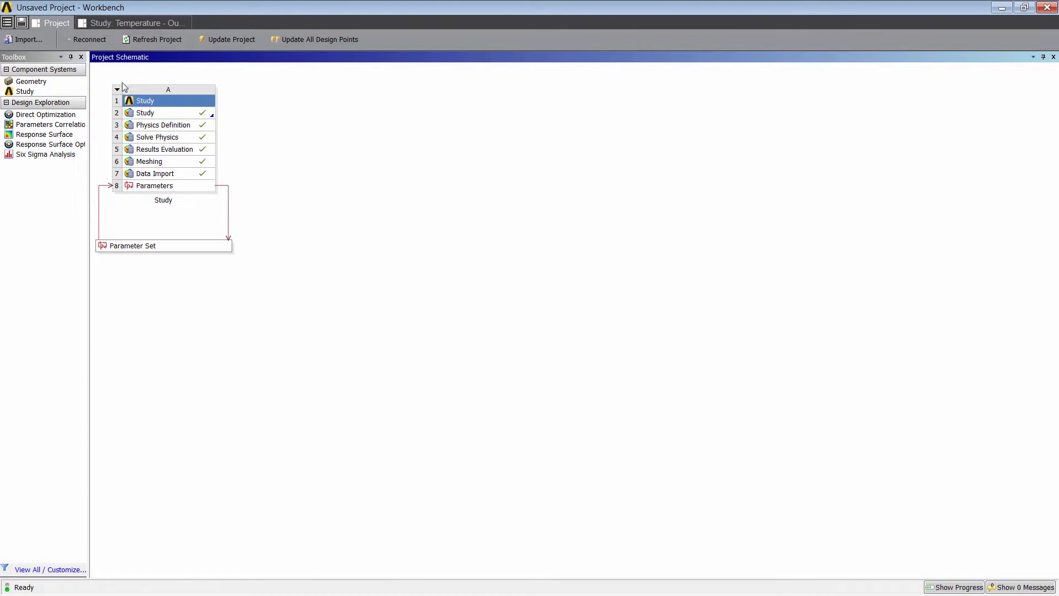
In the Parameter Set table, enter P1 inlet temperatures 70, 60, 50 and 40 as DP 1–DP 4.
{"action": "double_click", "coordinate": [181, 249]}
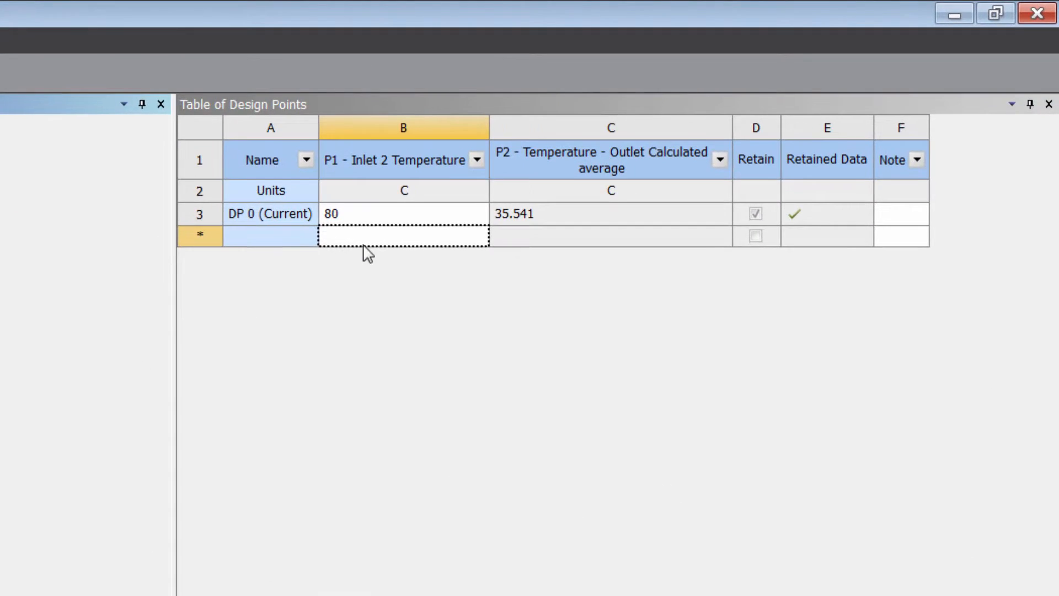
{"action": "left_click", "coordinate": [372, 238]}
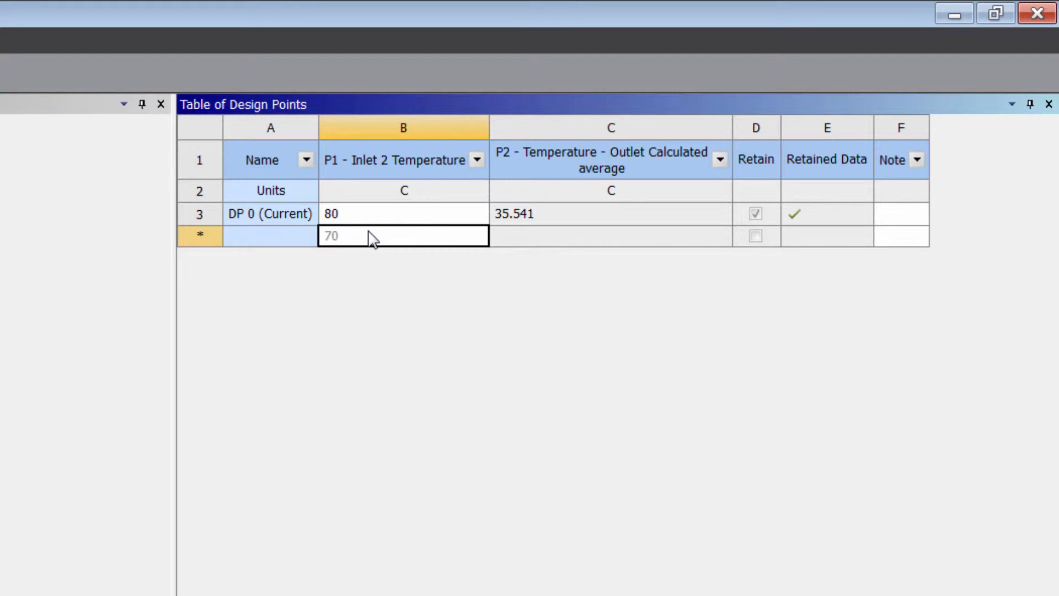
{"action": "type", "text": "70"}
{"action": "key", "text": "Return"}
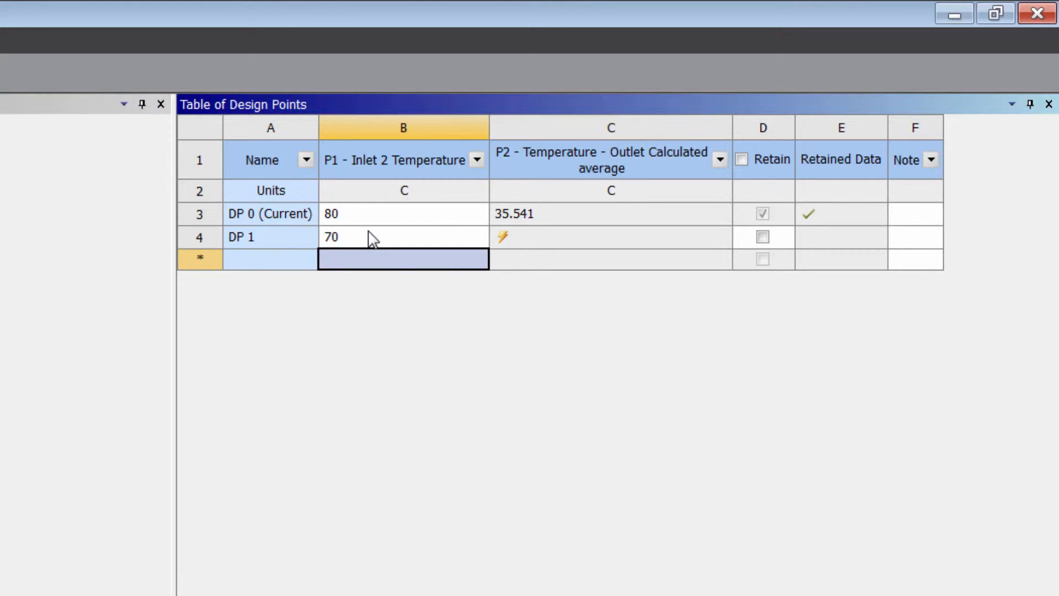
{"action": "type", "text": "60"}
{"action": "key", "text": "Return"}
{"action": "type", "text": "50"}
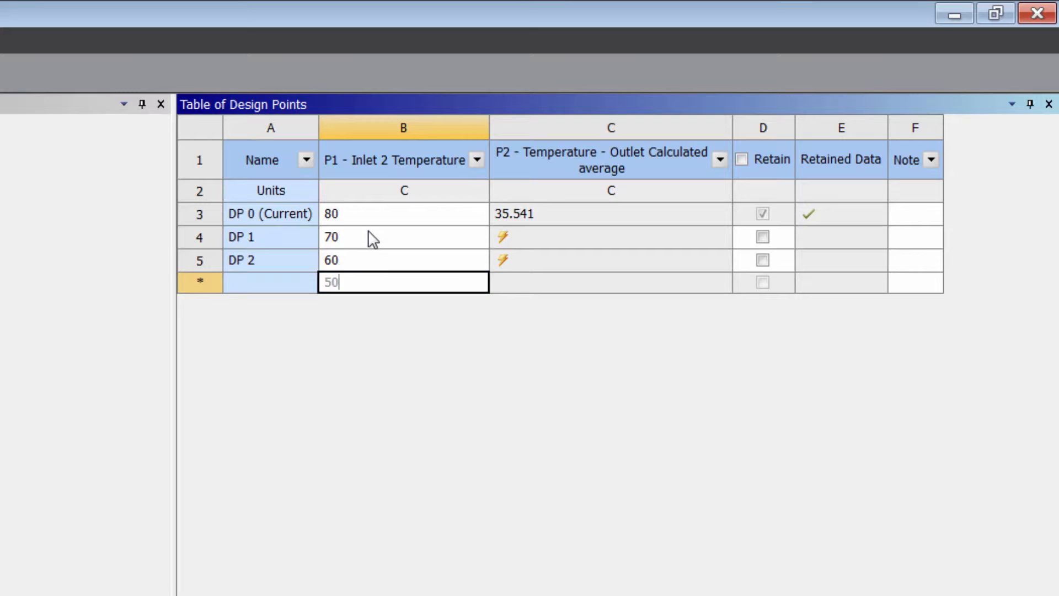
{"action": "key", "text": "Return"}
{"action": "type", "text": "40"}
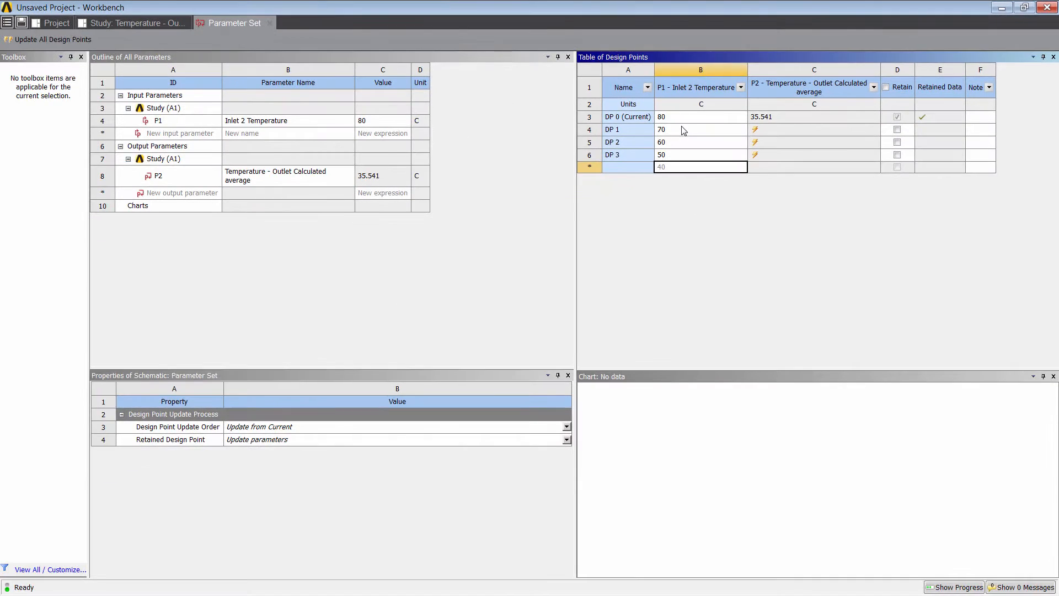
{"action": "key", "text": "Return"}
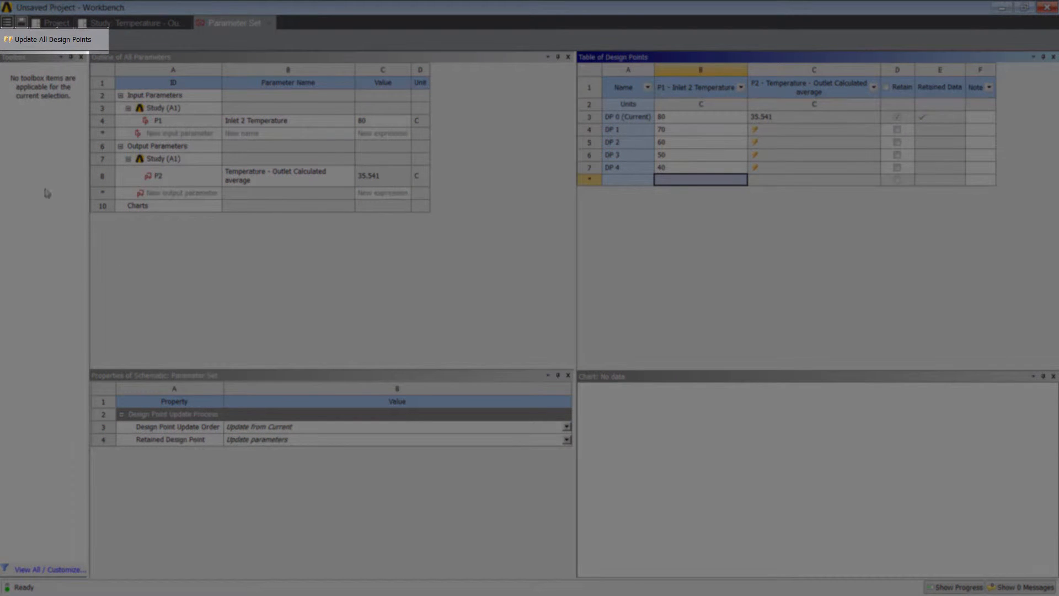
Start solving DP 1–DP 4 with Update All Design Points.
{"action": "left_click", "coordinate": [47, 40]}
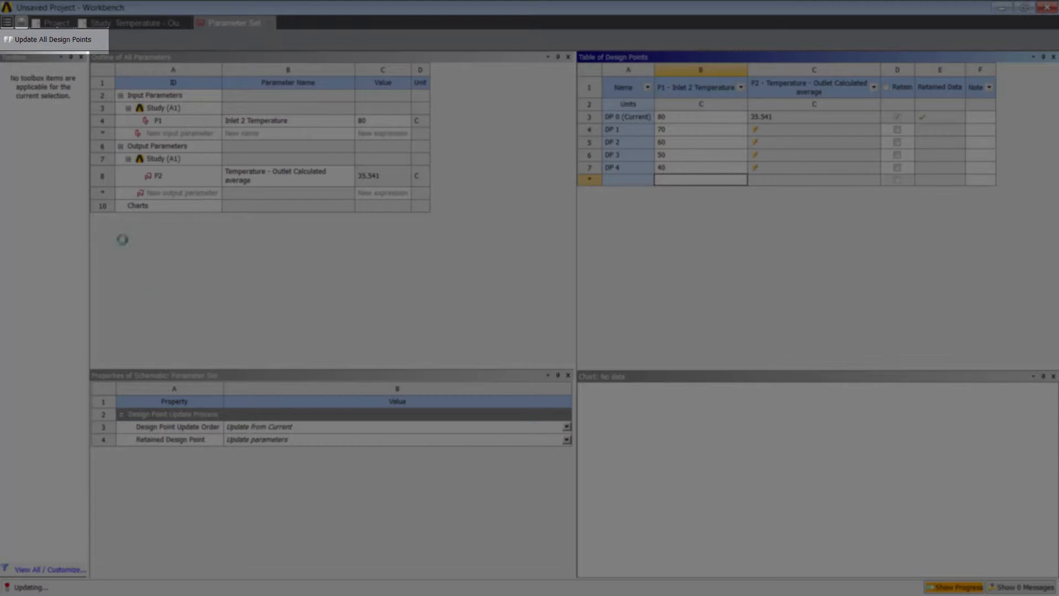